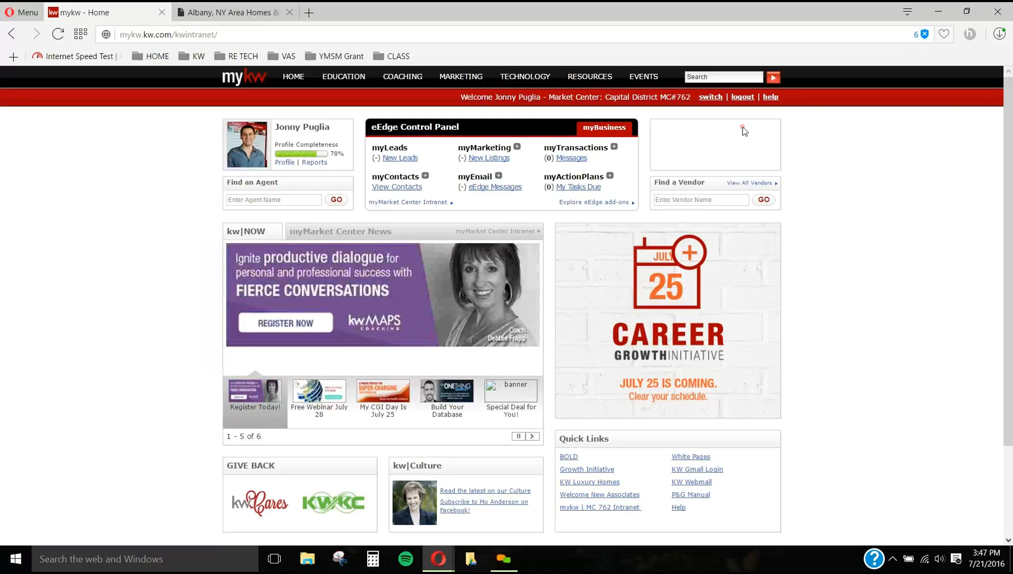
Step: Open the website administration for the agent site through the intranet's KW Websites page
mouse_move(504, 80)
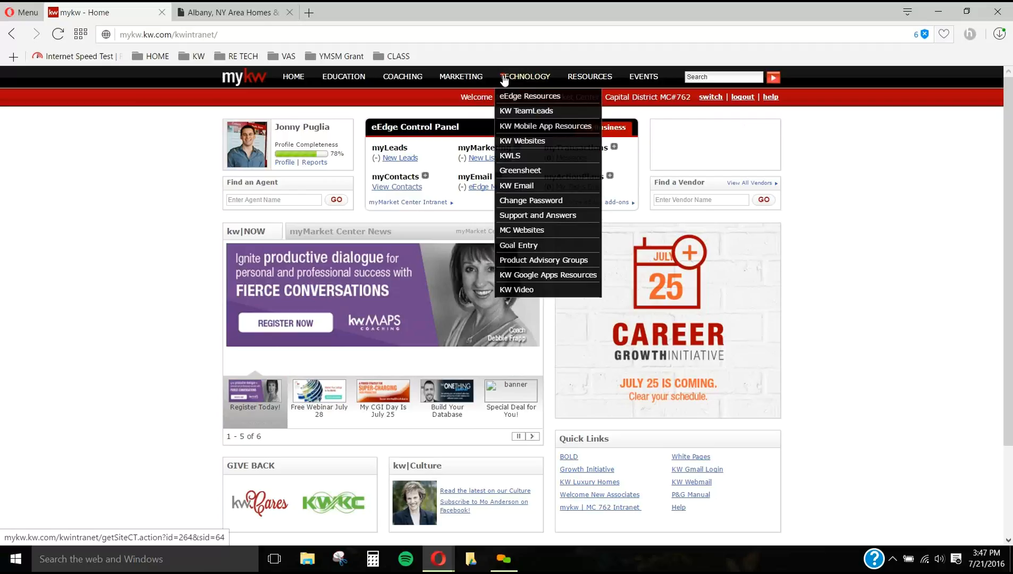
click(530, 142)
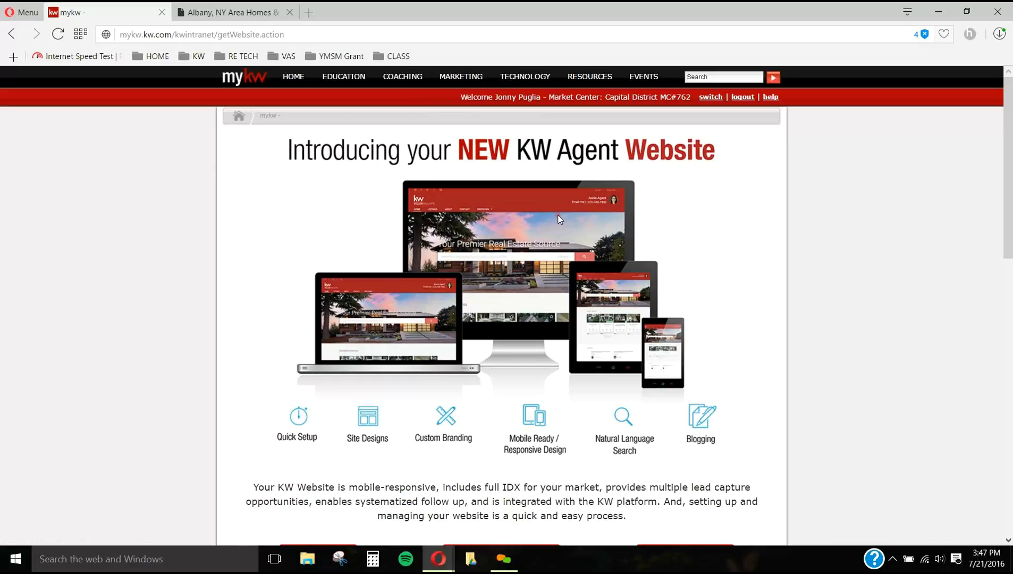
scroll(558, 266, down, 4)
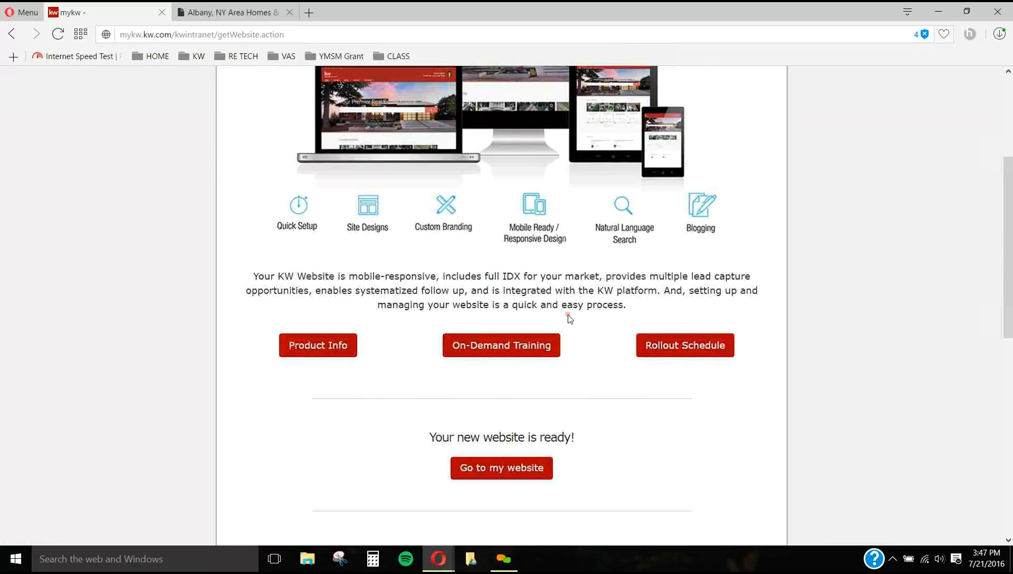
scroll(570, 318, down, 2)
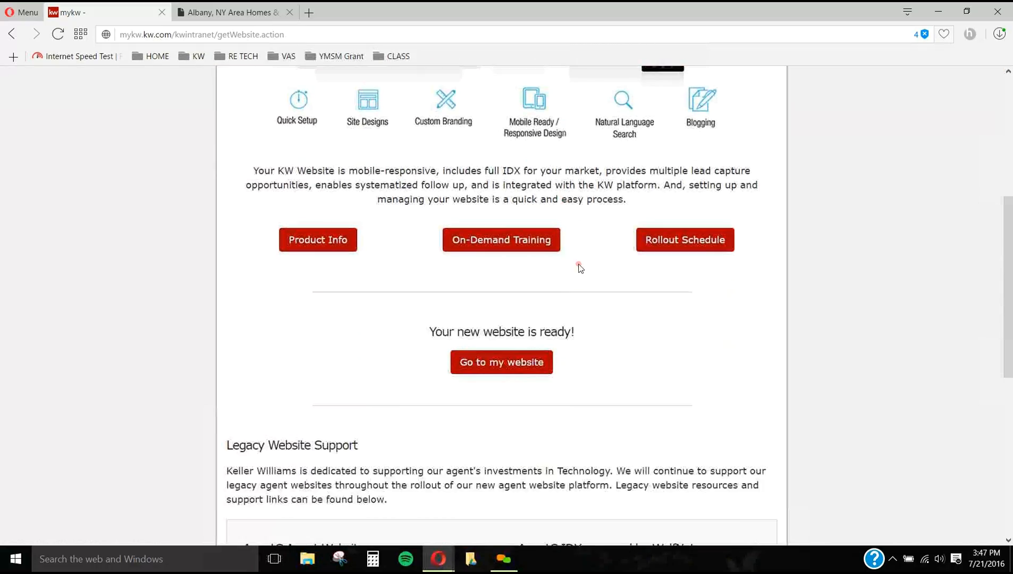
click(531, 362)
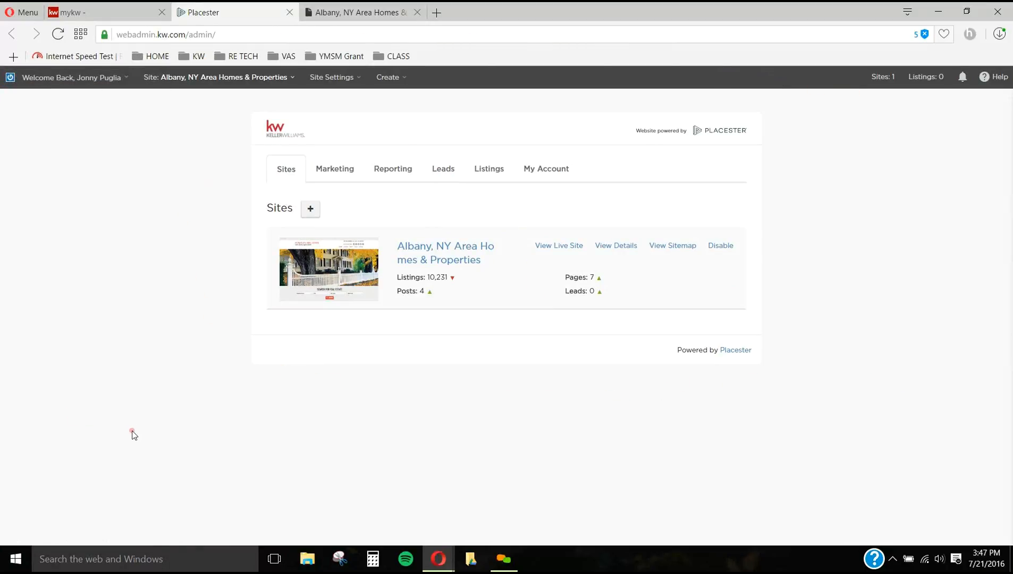
Step: Open the details of the Albany, NY Area Homes & Properties site and start a new area page
click(616, 246)
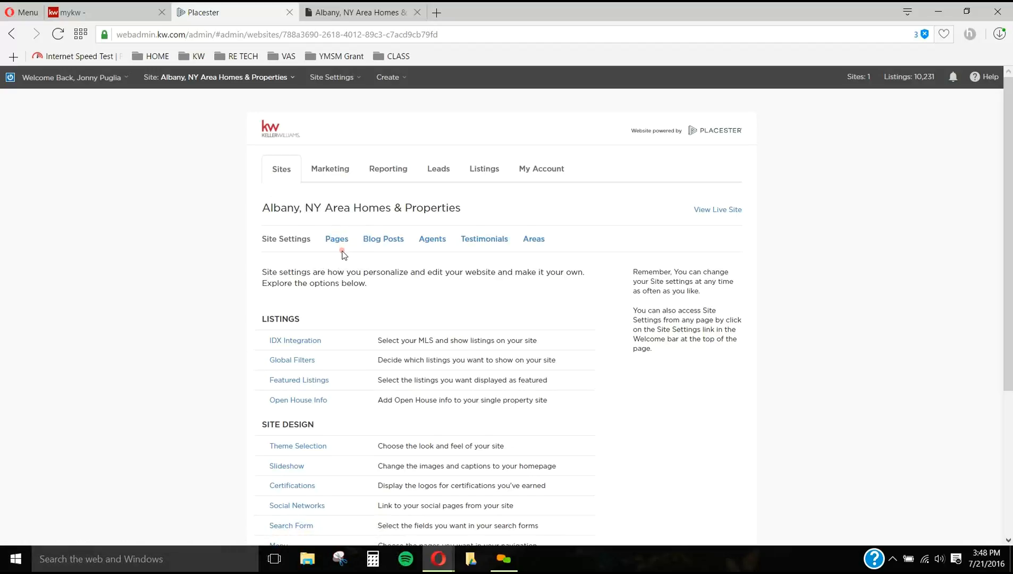
click(541, 241)
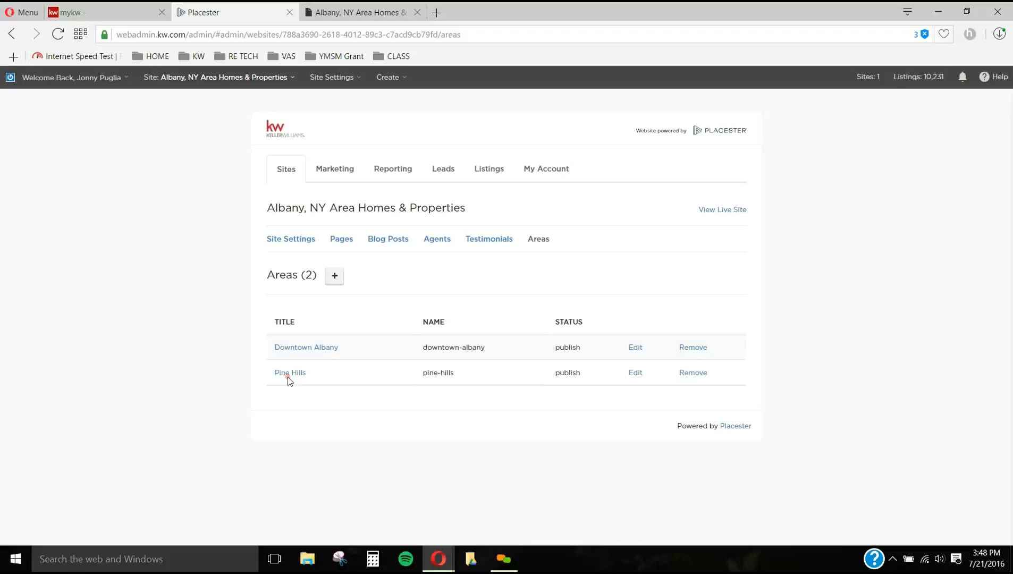
click(335, 276)
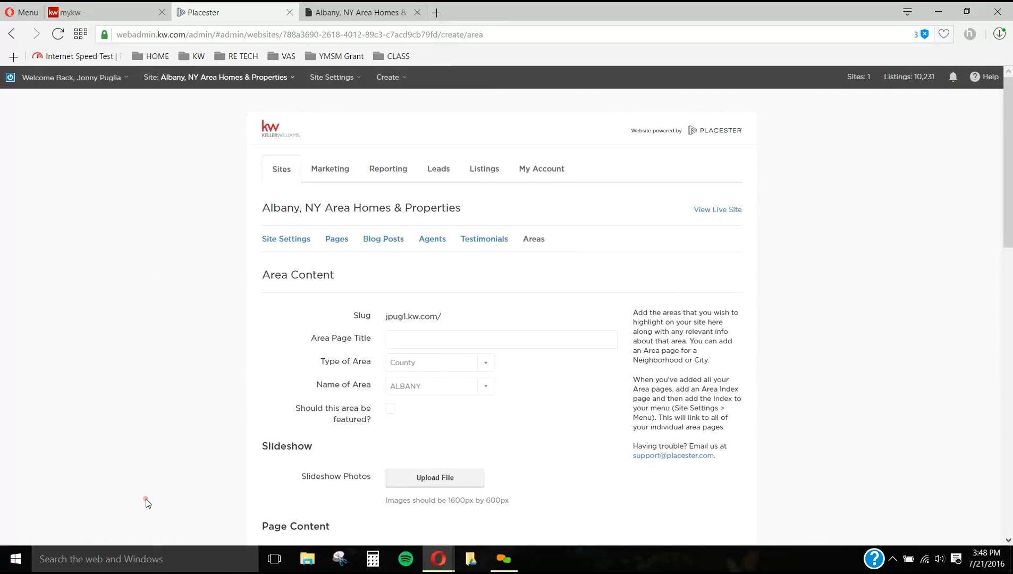
Step: Title the new area page Latham and set its type of area to Locality
scroll(511, 328, down, 1)
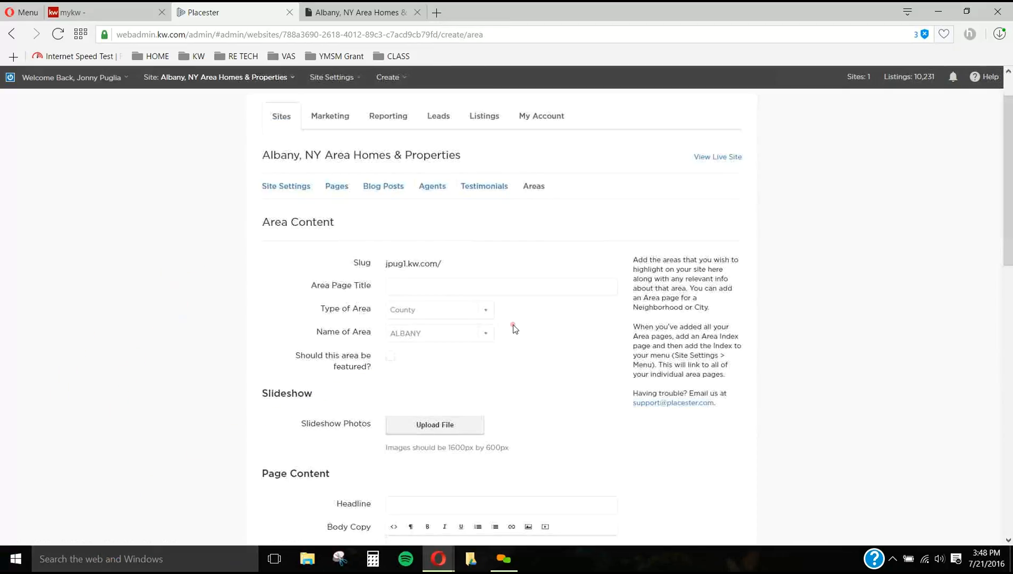
click(498, 288)
text(Latham)
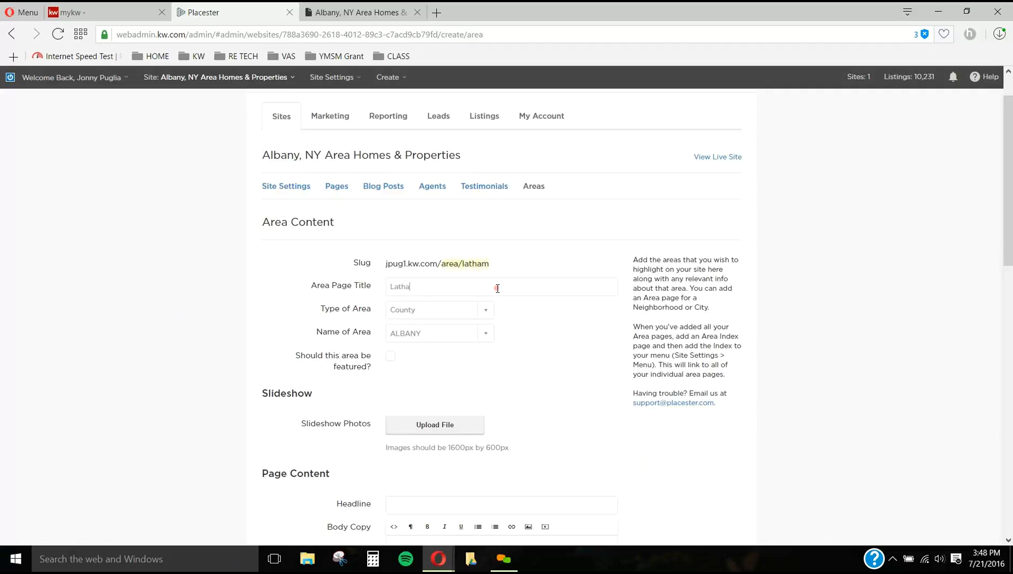
click(486, 317)
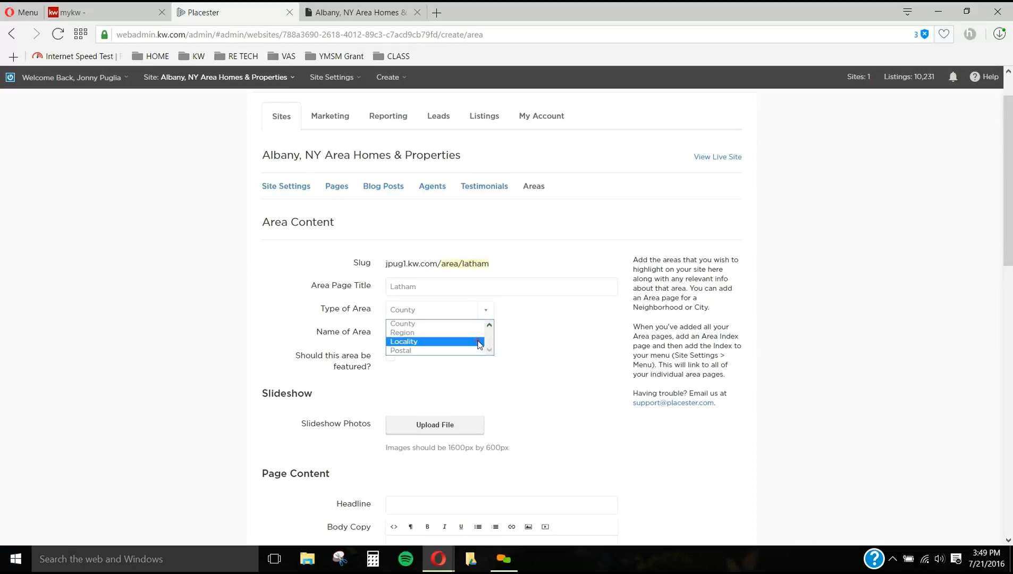
click(479, 343)
Step: Choose Latham as the name of the area and mark the area as featured
click(484, 335)
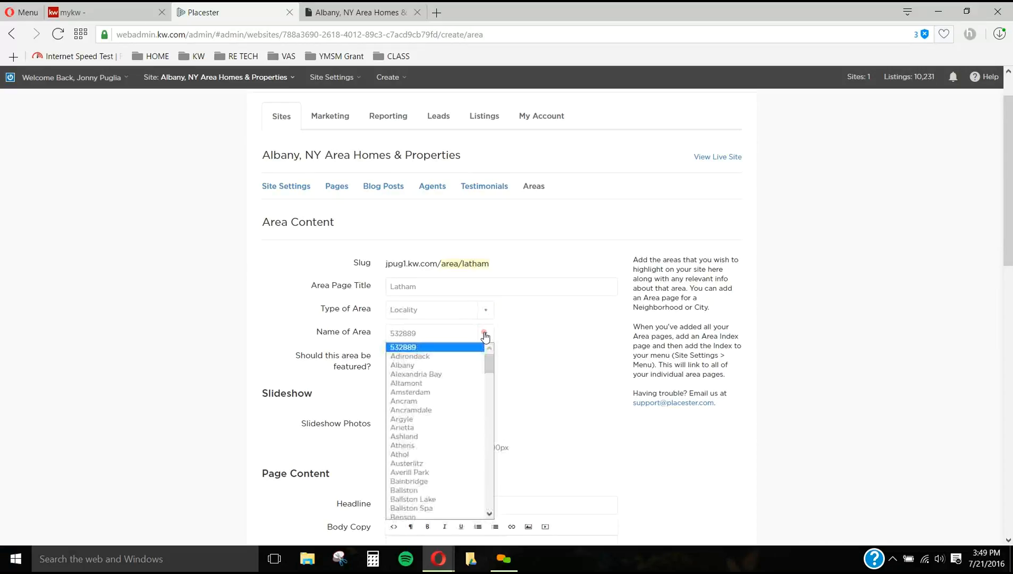
scroll(475, 373, down, 5)
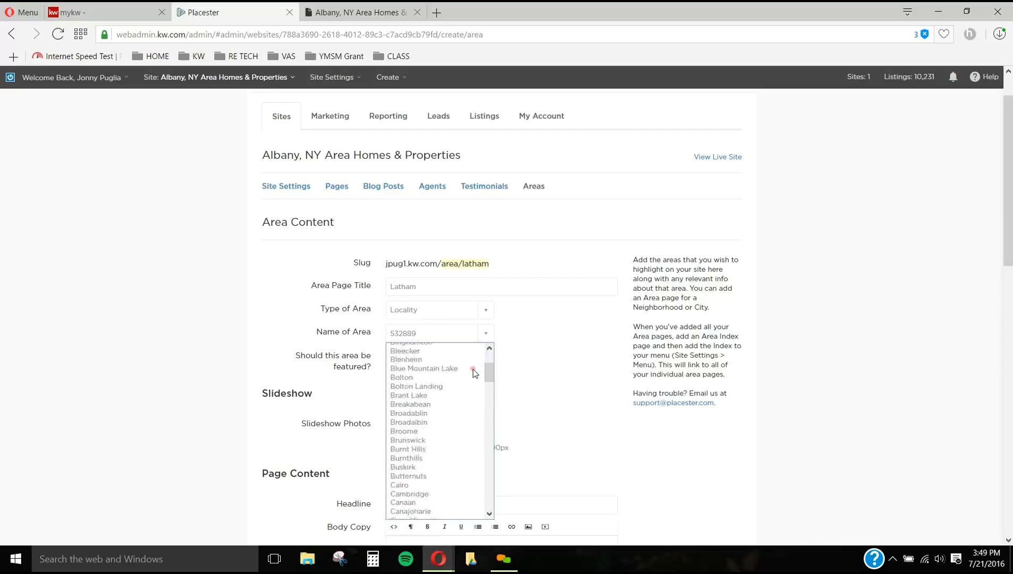
scroll(474, 375, down, 10)
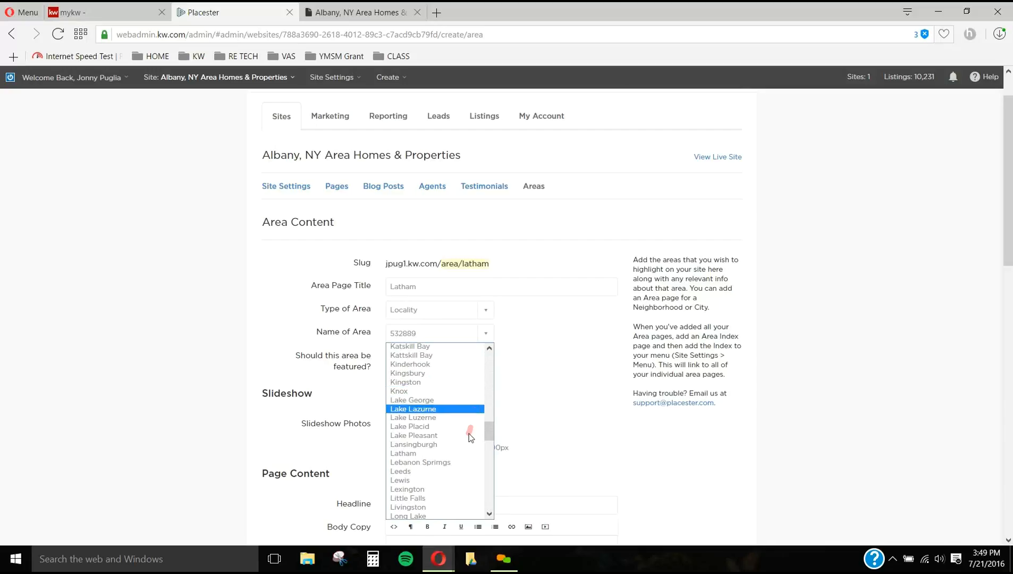
click(461, 456)
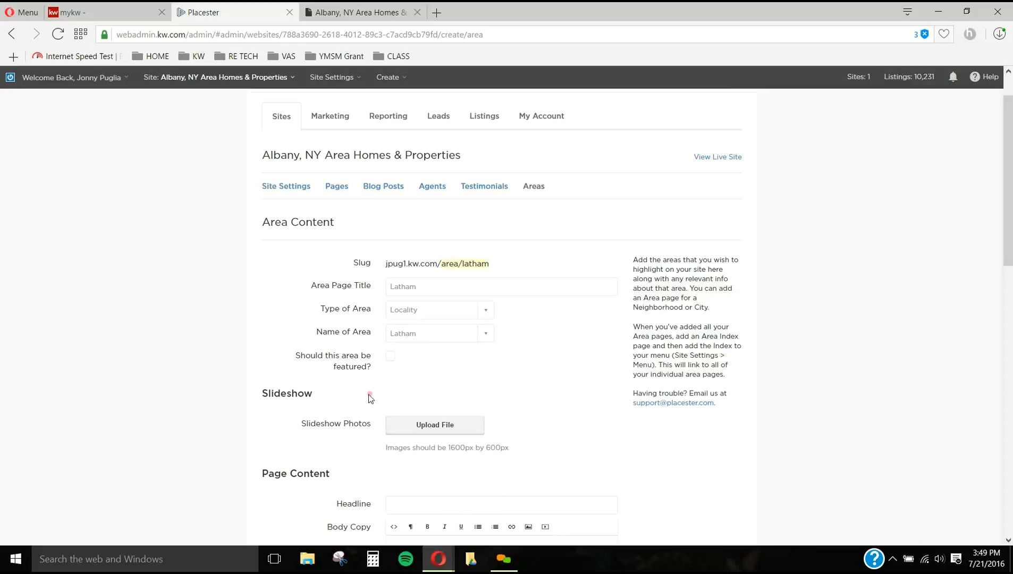
click(391, 356)
Step: Look at the homepage slideshow on the live site, and return to the new area form
scroll(403, 358, down, 1)
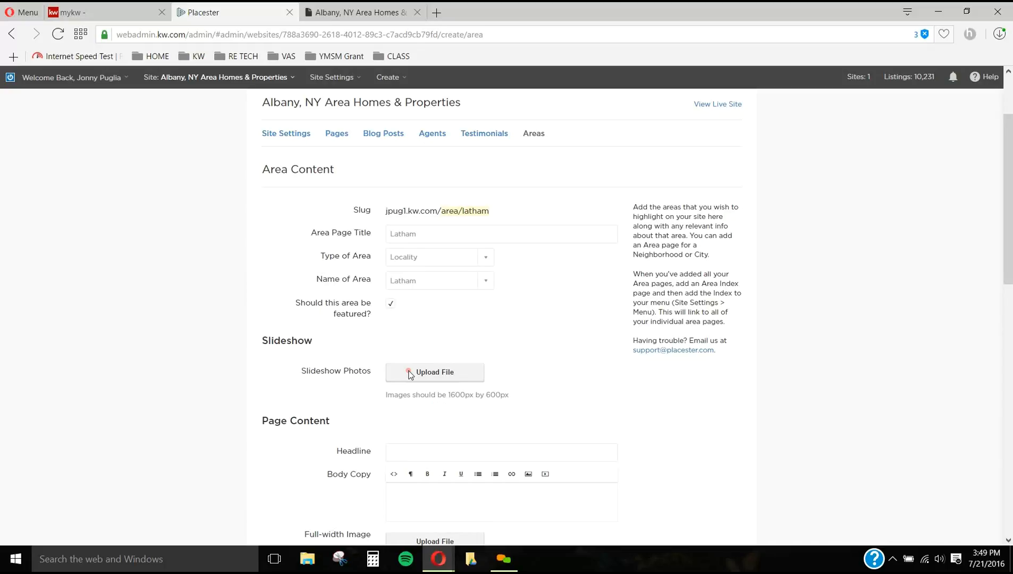
click(389, 12)
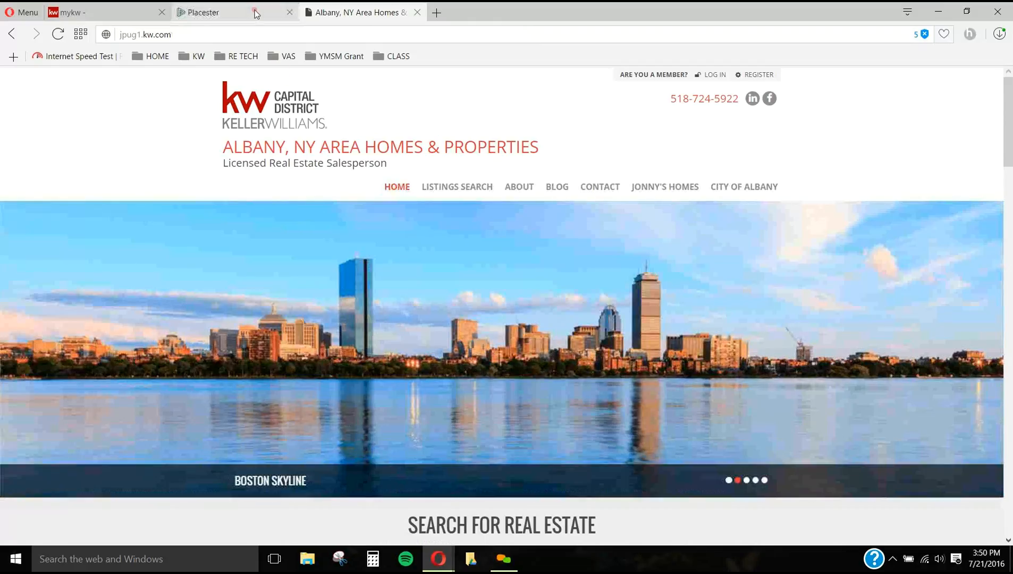
click(256, 14)
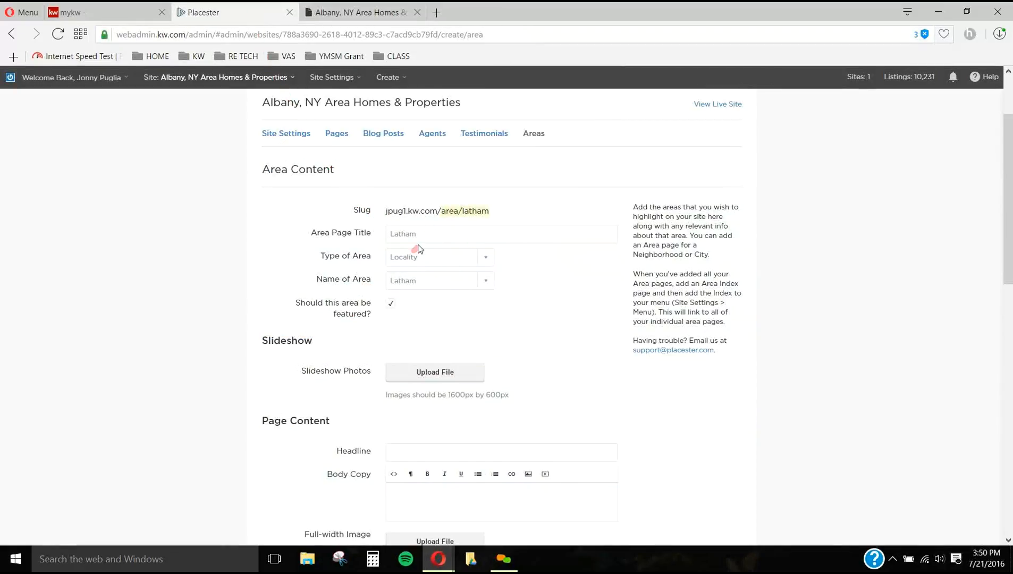
click(415, 374)
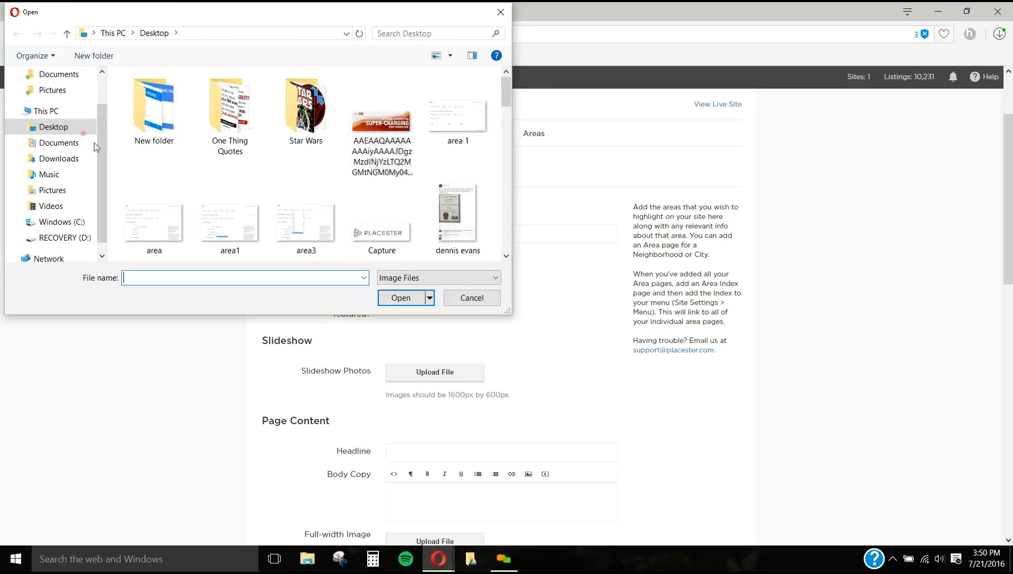
scroll(258, 179, down, 1)
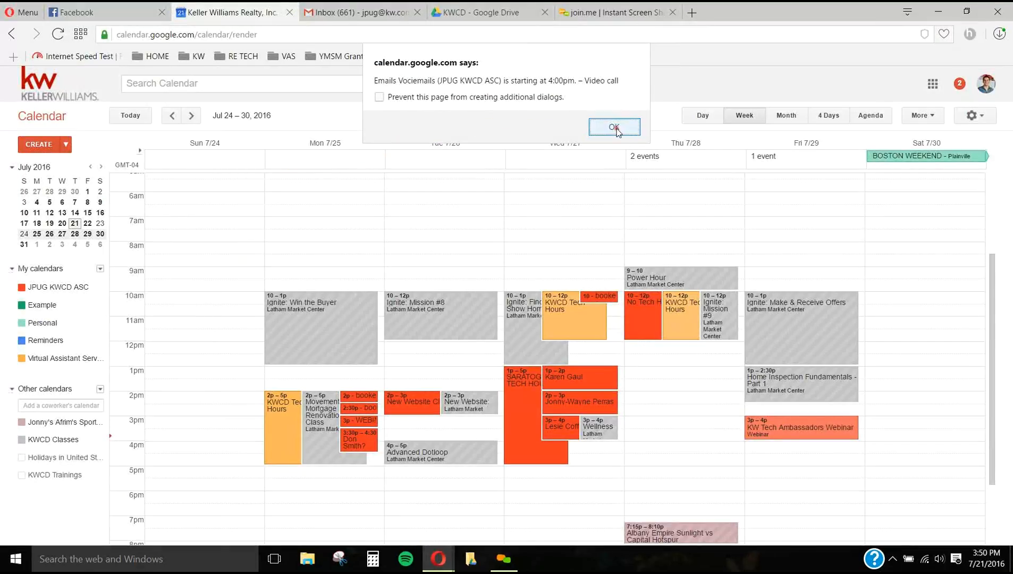
click(616, 130)
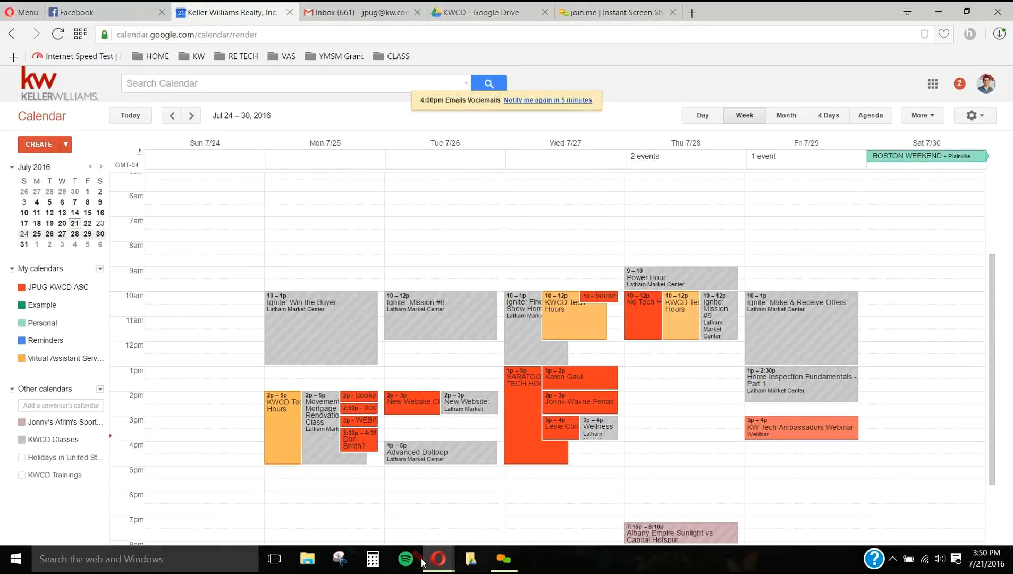
click(511, 495)
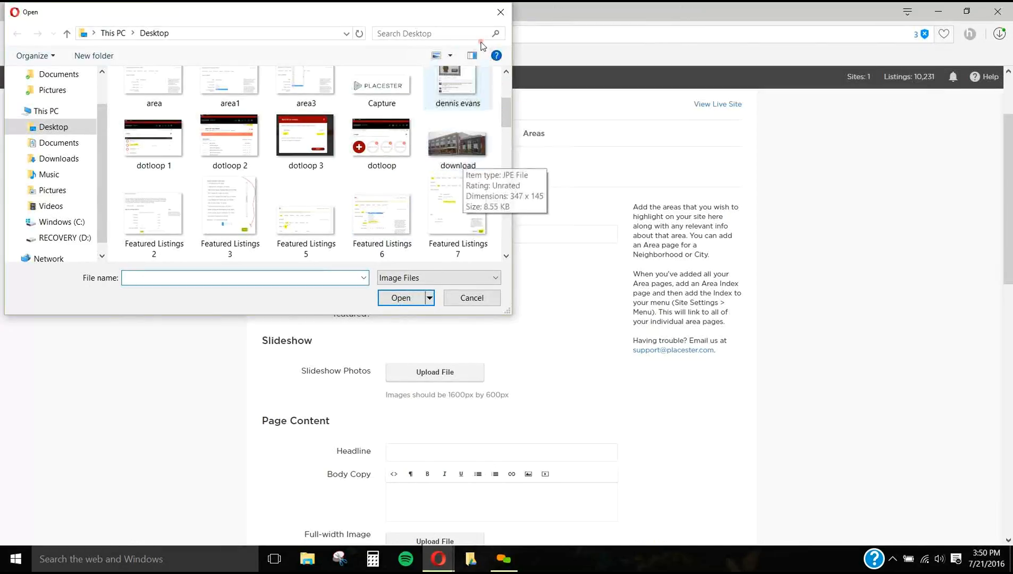
click(498, 20)
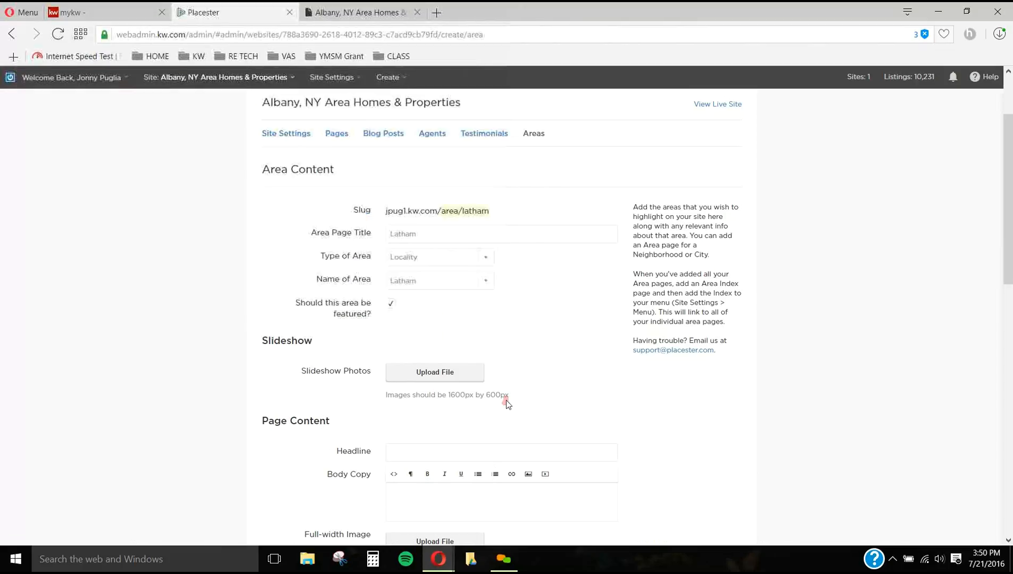
Step: Examine the live site's homepage slideshow and the Downtown Albany area page as examples, and return to the area form
click(375, 15)
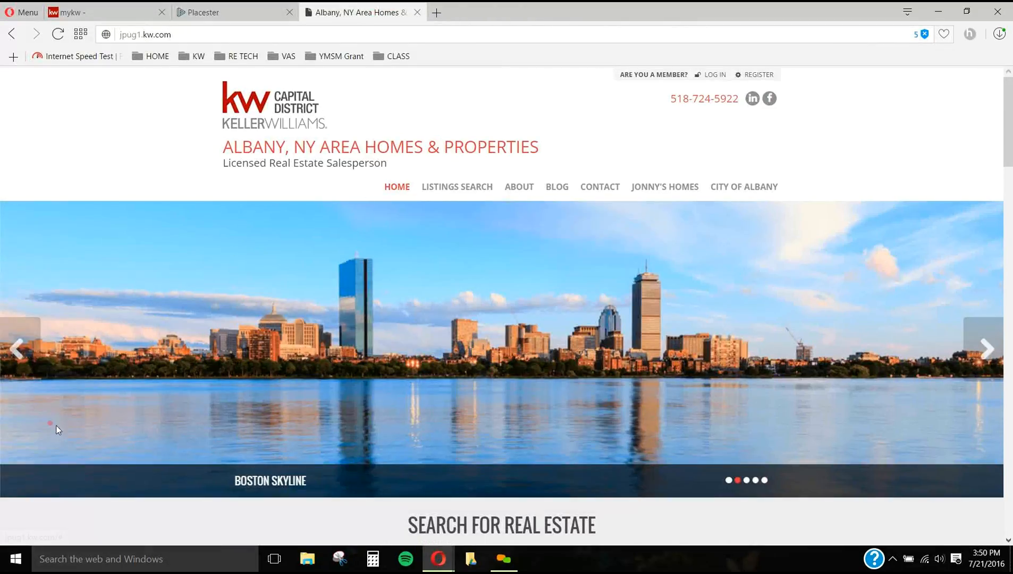
click(181, 7)
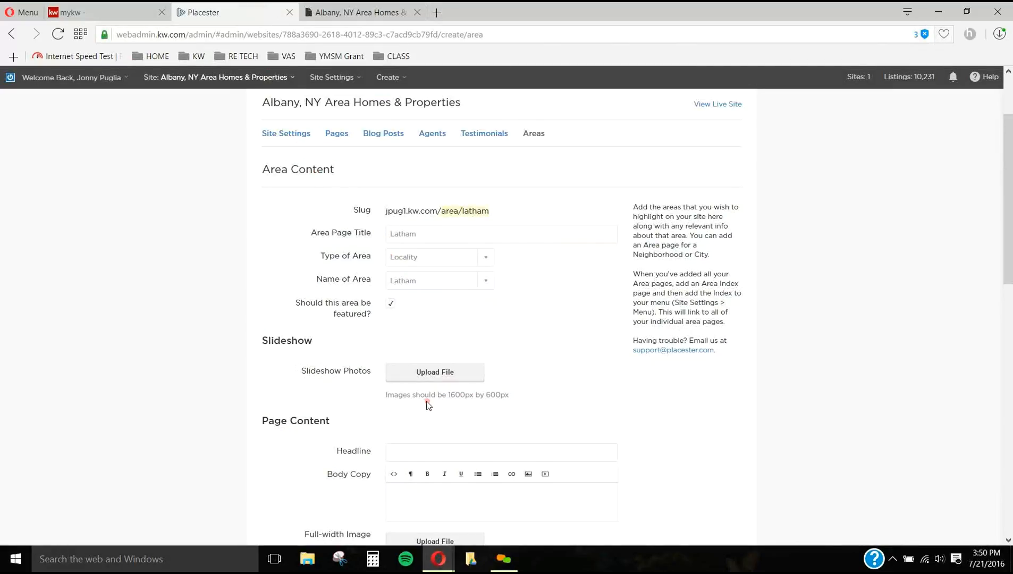
scroll(430, 407, down, 1)
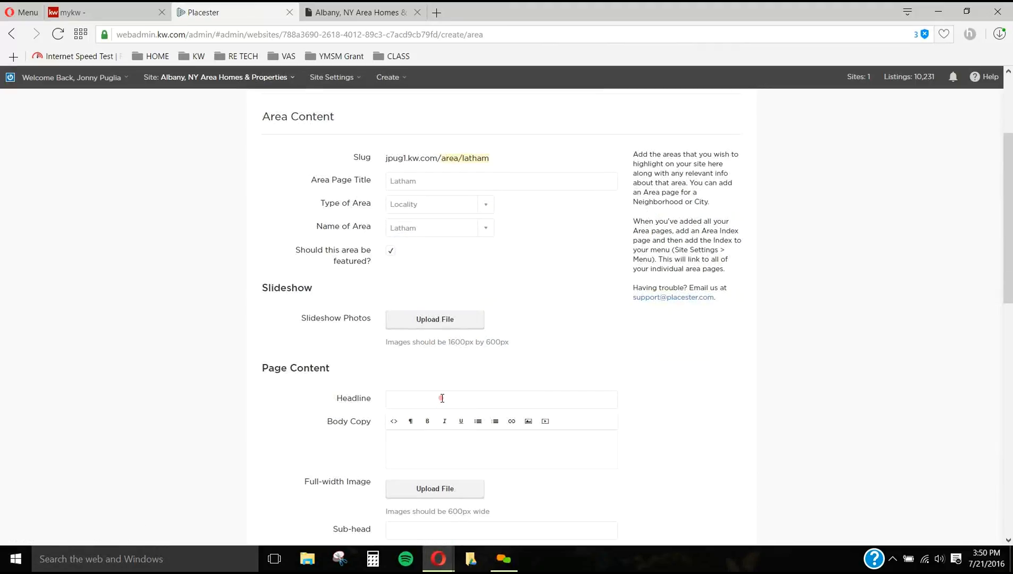
click(394, 13)
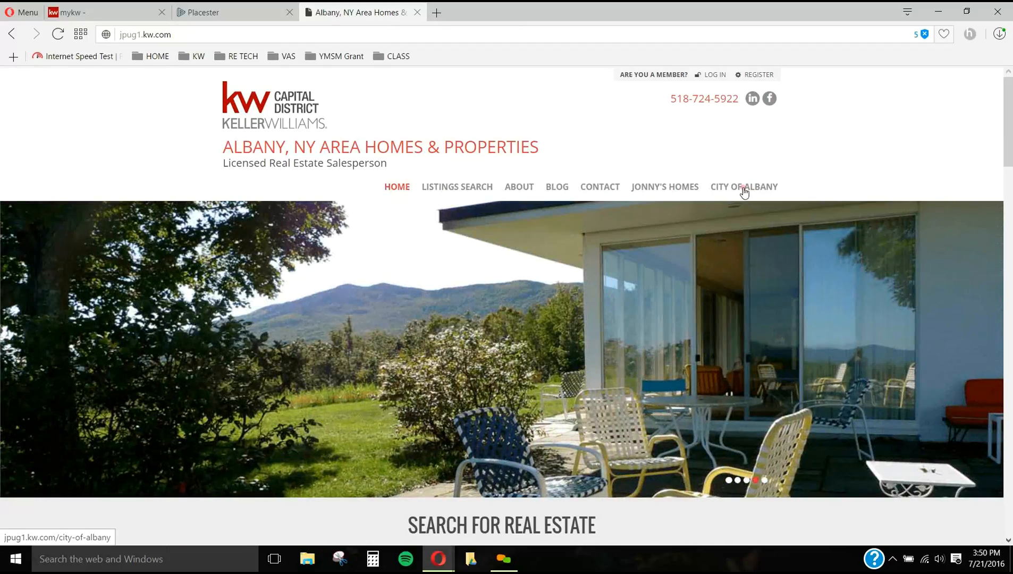
click(747, 186)
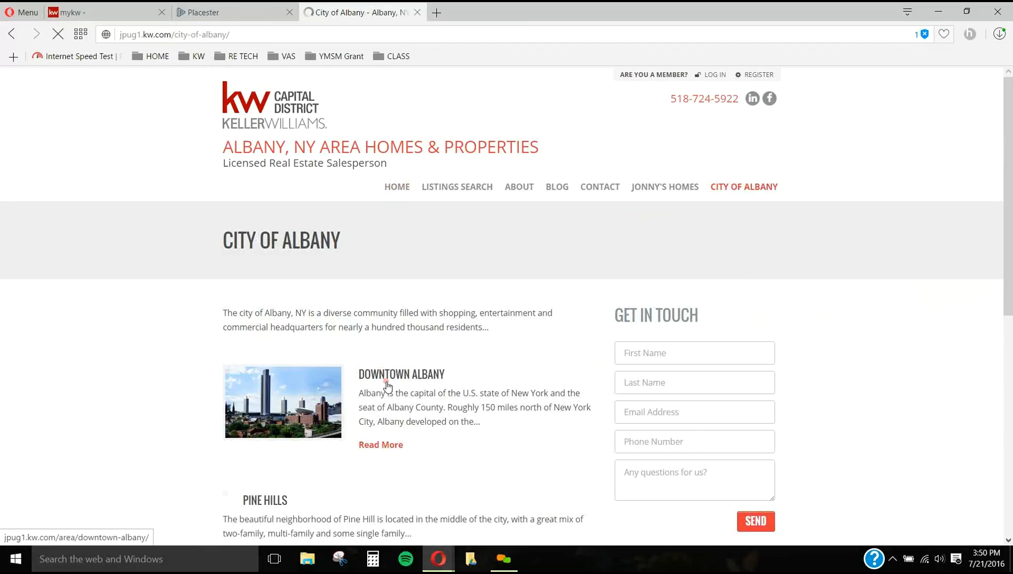
click(385, 375)
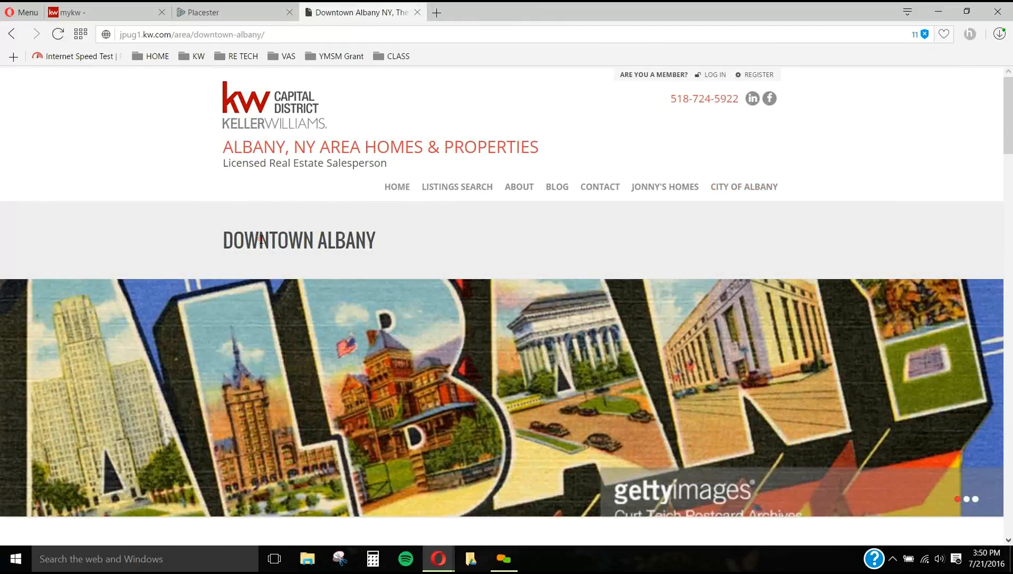
scroll(749, 397, down, 1)
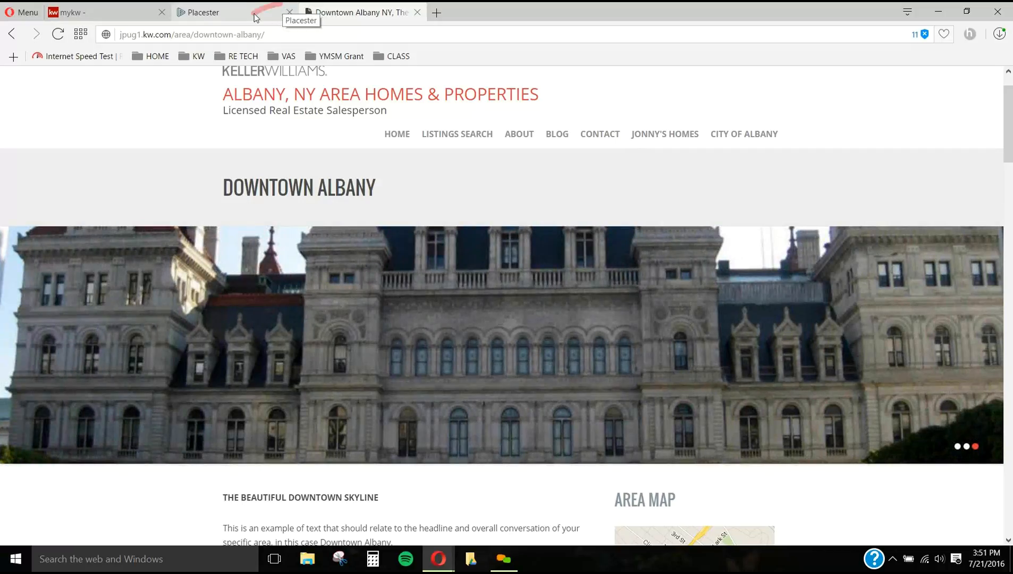
click(267, 17)
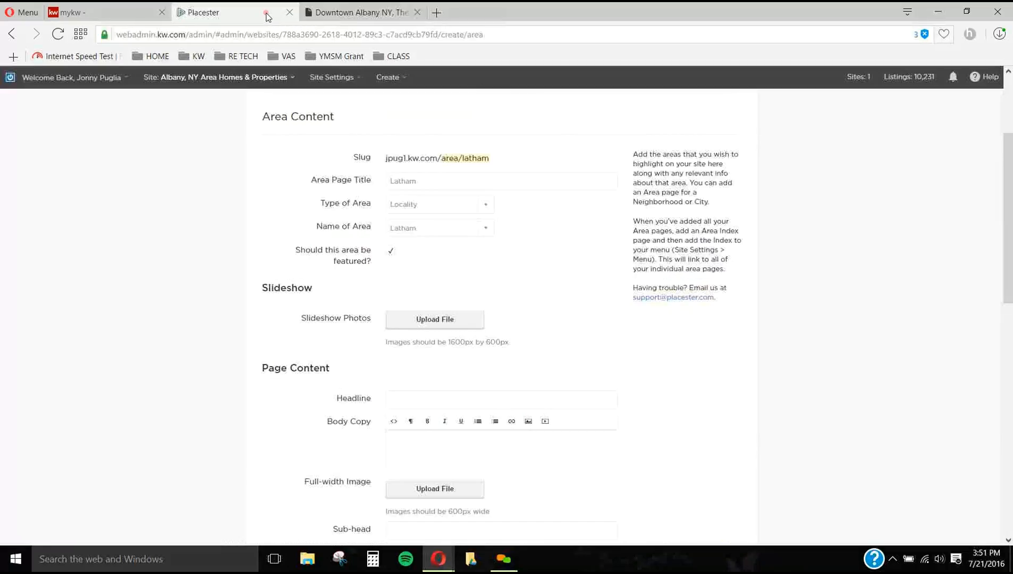
Step: Review the Latham form's page content fields for headlines, body copy, and full-width and half-width images
scroll(347, 317, down, 1)
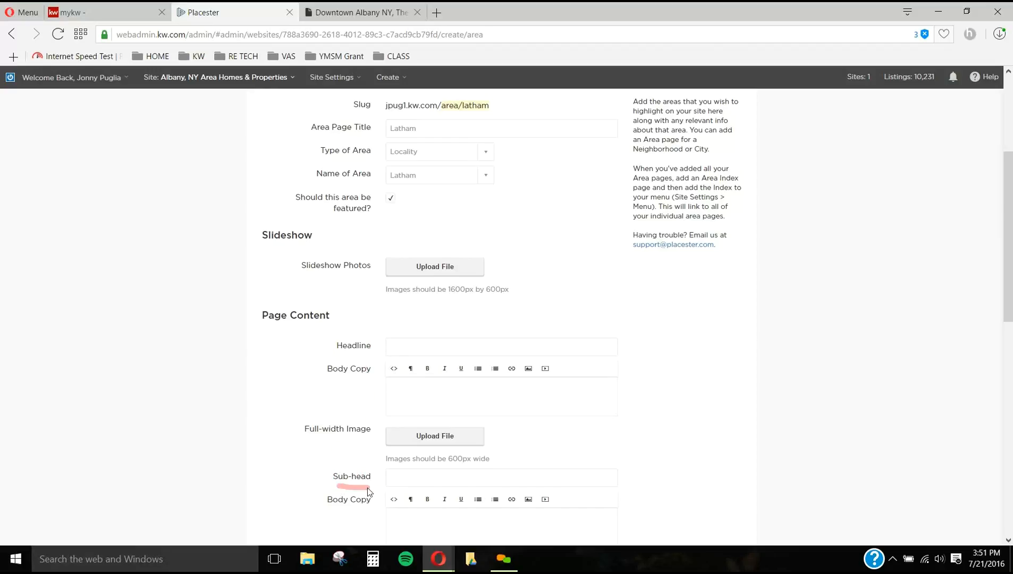
scroll(428, 478, down, 1)
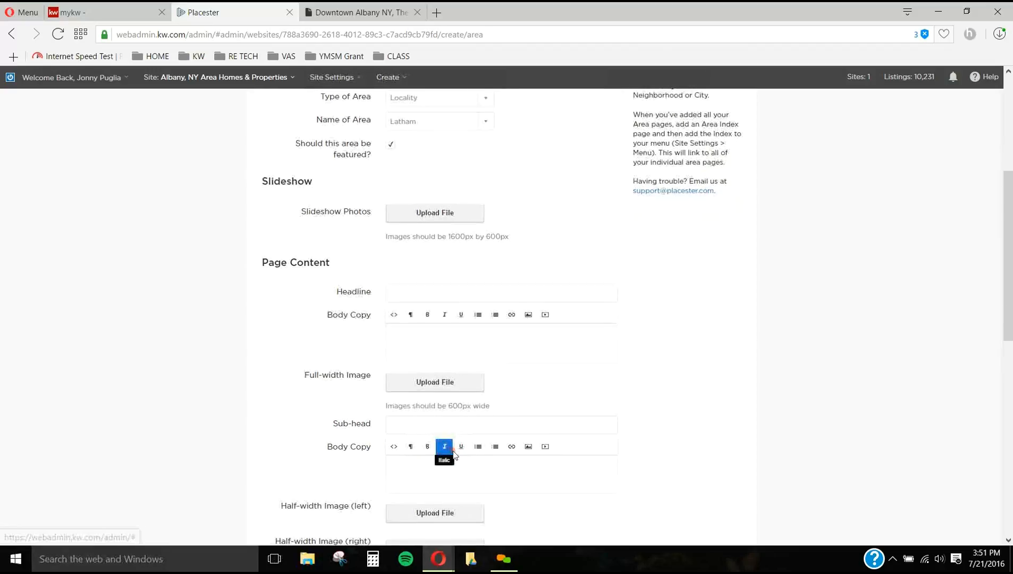
scroll(439, 452, down, 5)
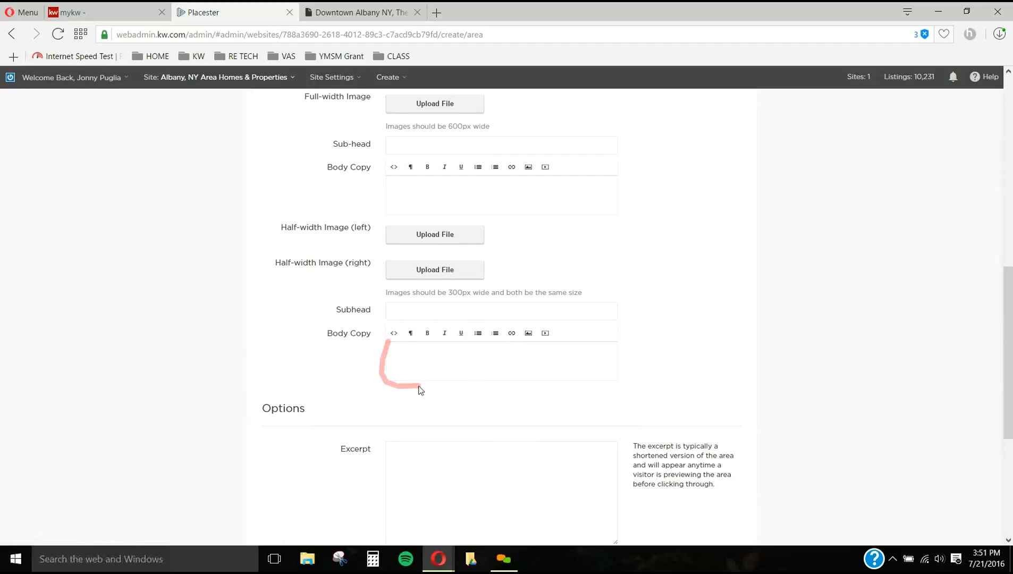
scroll(426, 340, up, 3)
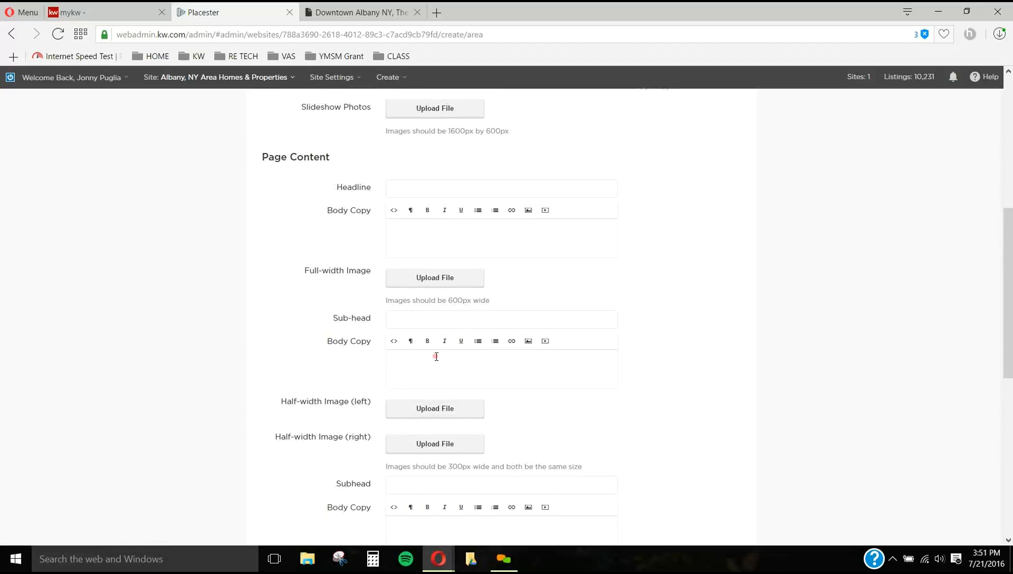
Step: Enter "Proximity to Latham" as the page content headline
scroll(437, 355, up, 2)
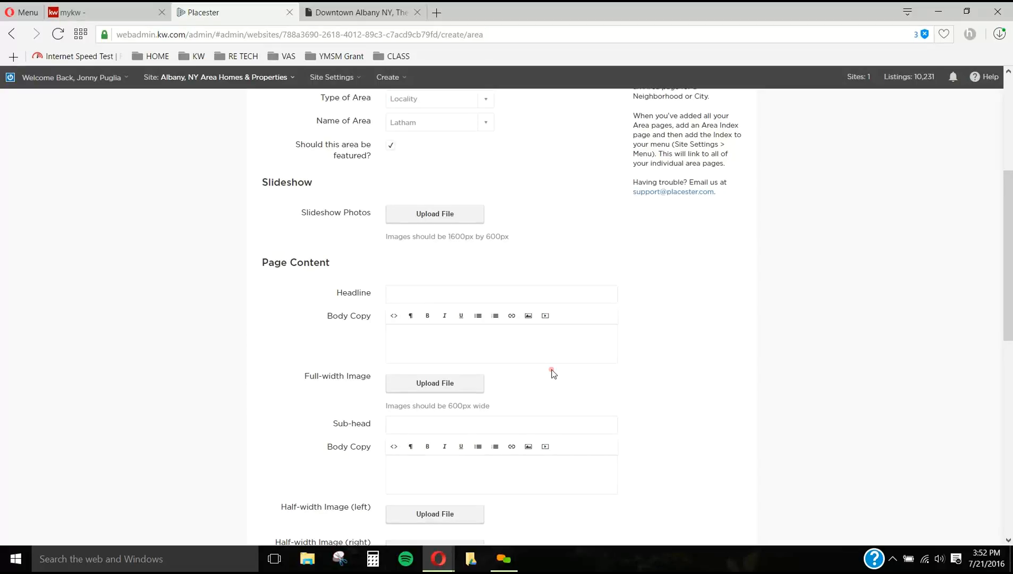
click(537, 341)
click(477, 295)
text(Proximity to Latham)
Step: Replace the page content headline with "History of Latham"
drag(477, 295, 371, 297)
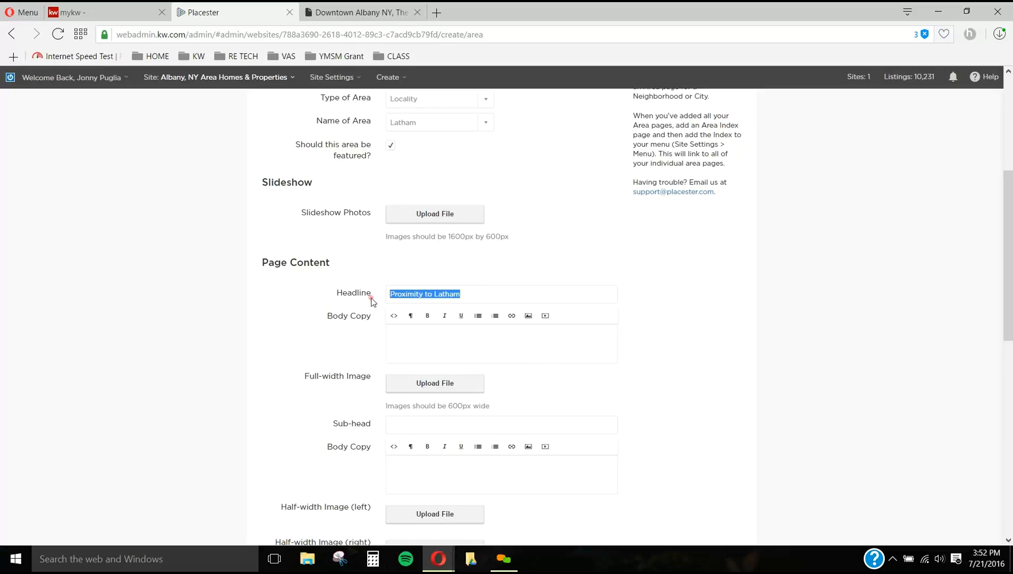
text(History of Latham)
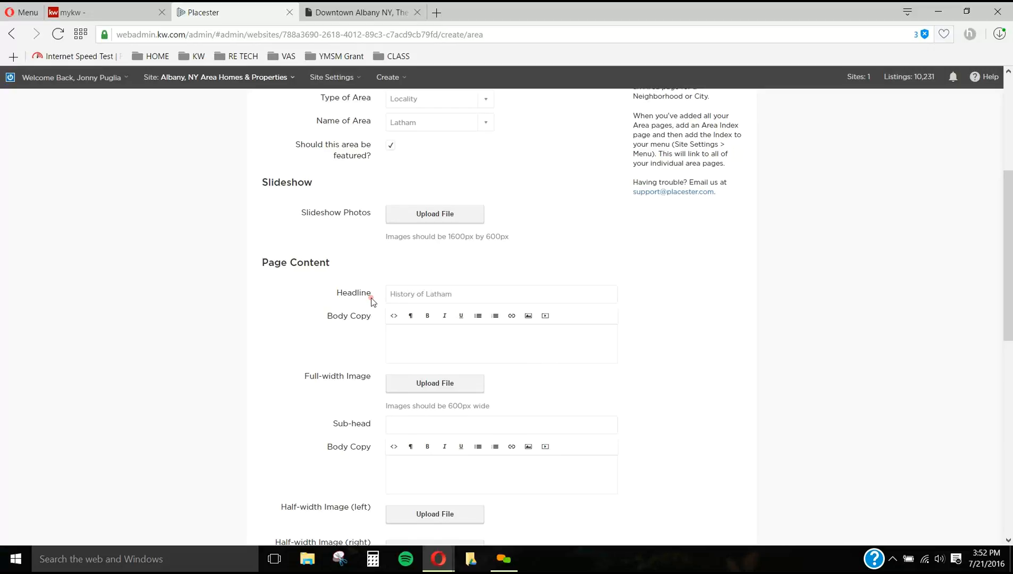
Step: Enter "blah blah blah" in the body copy under the headline and start a new line
click(493, 345)
click(492, 345)
text(blah blah blah)
key(Return)
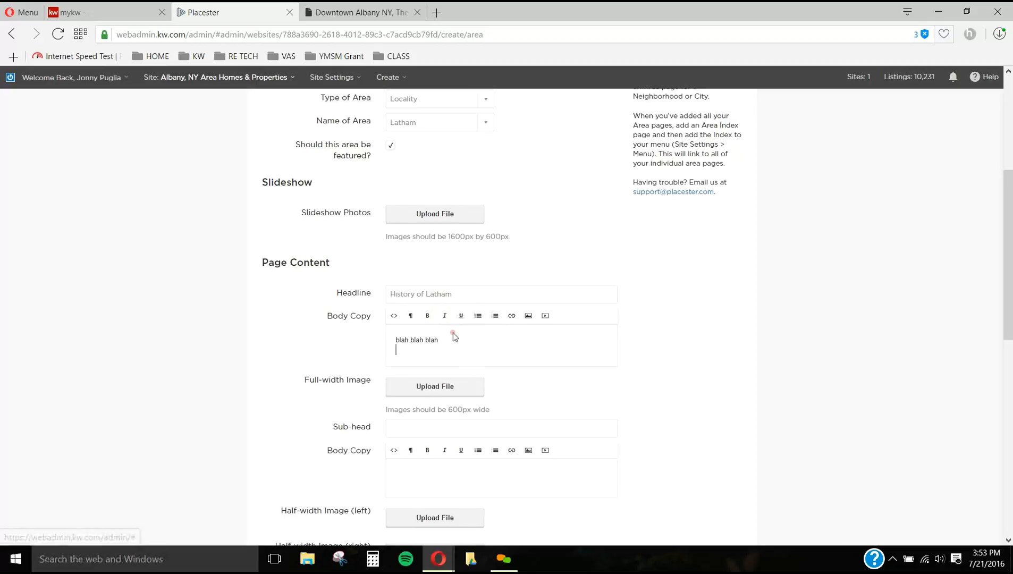
Step: Add a bulleted list with the items "list 1" and "list 2" to the first body copy
click(480, 317)
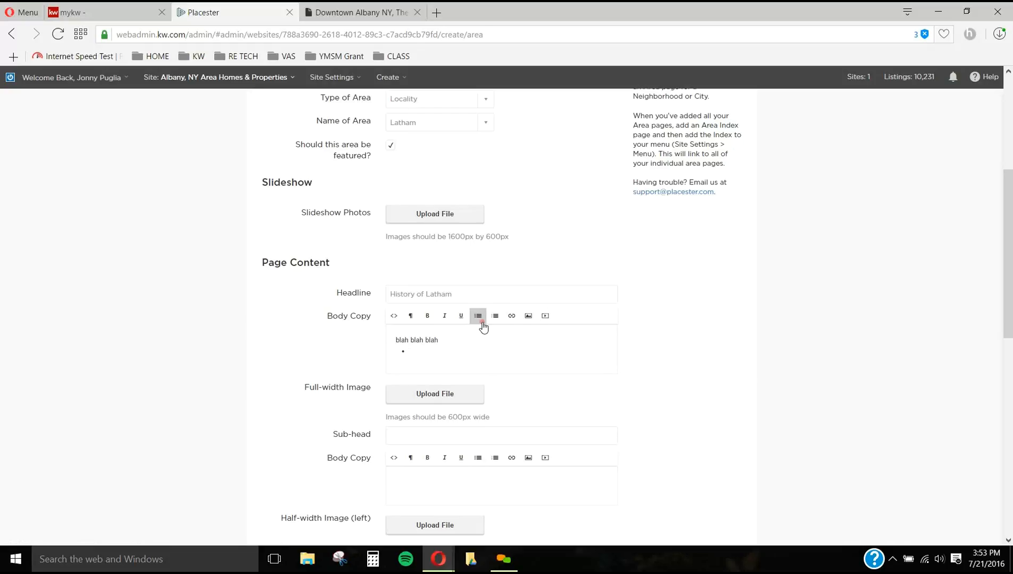
text(list 1)
key(Return)
text(list 2)
key(Return)
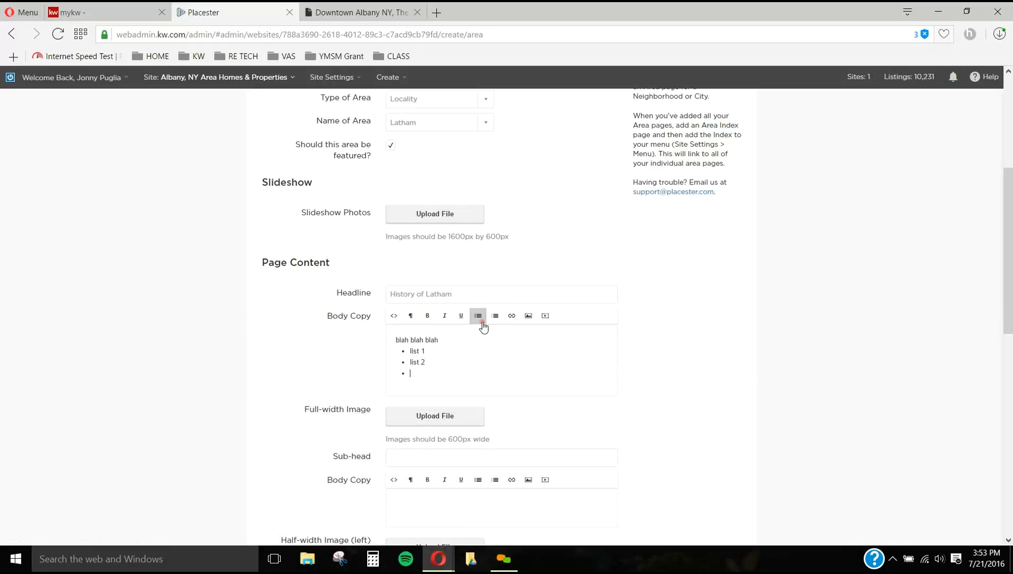
click(483, 322)
click(495, 317)
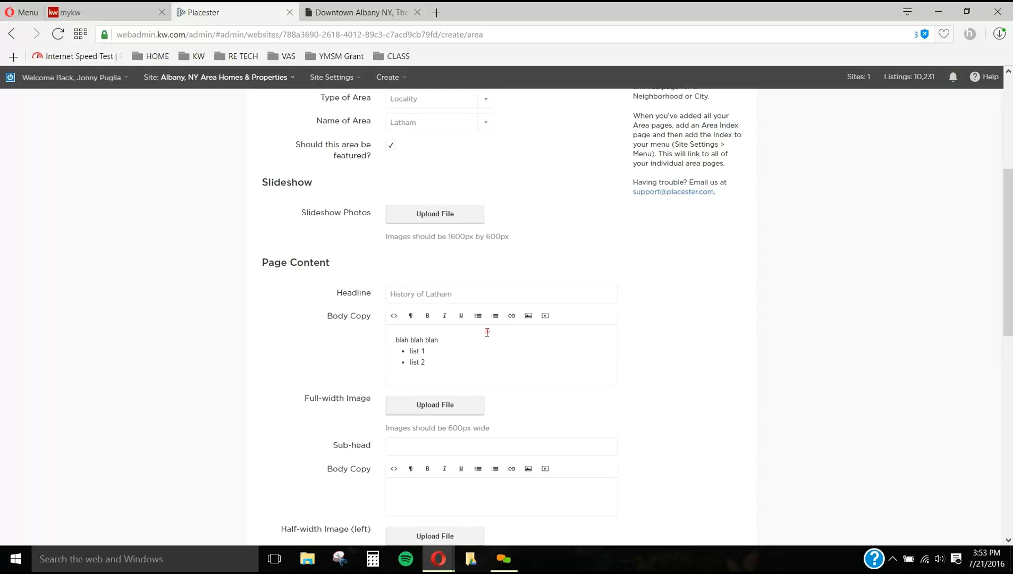
Step: Add the text "townofcolonie.gov" on a separate line below the bulleted list
click(481, 359)
key(Return)
key(Return)
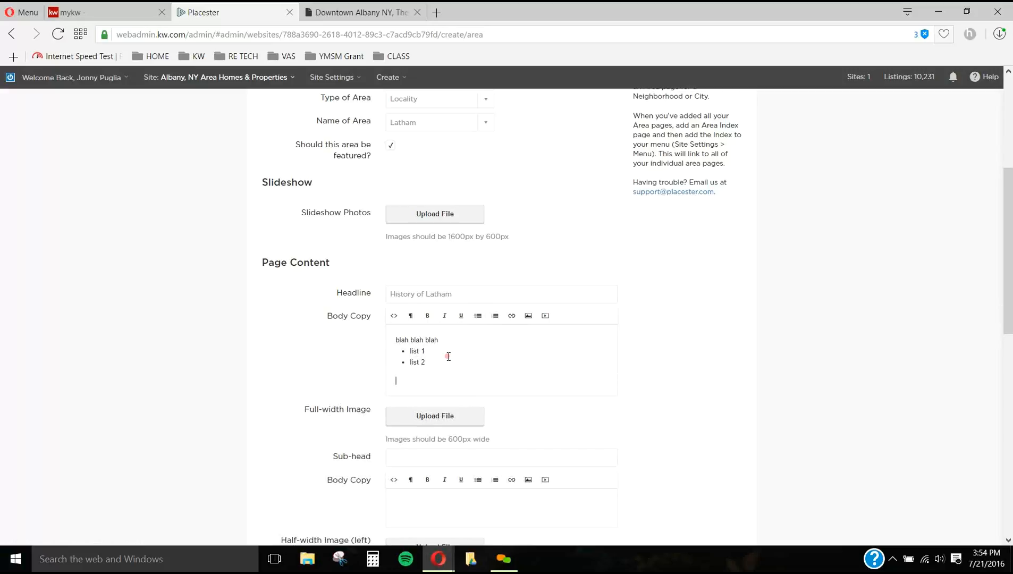
text(townofcolonie.giv)
key(BackSpace)
text(ov)
double_click(436, 381)
click(512, 317)
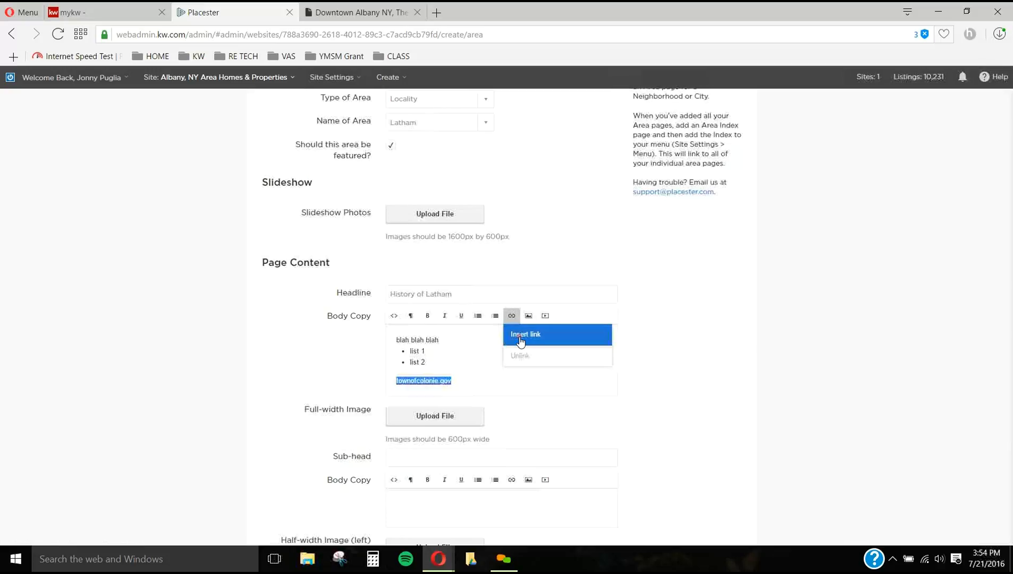
click(520, 336)
text(h)
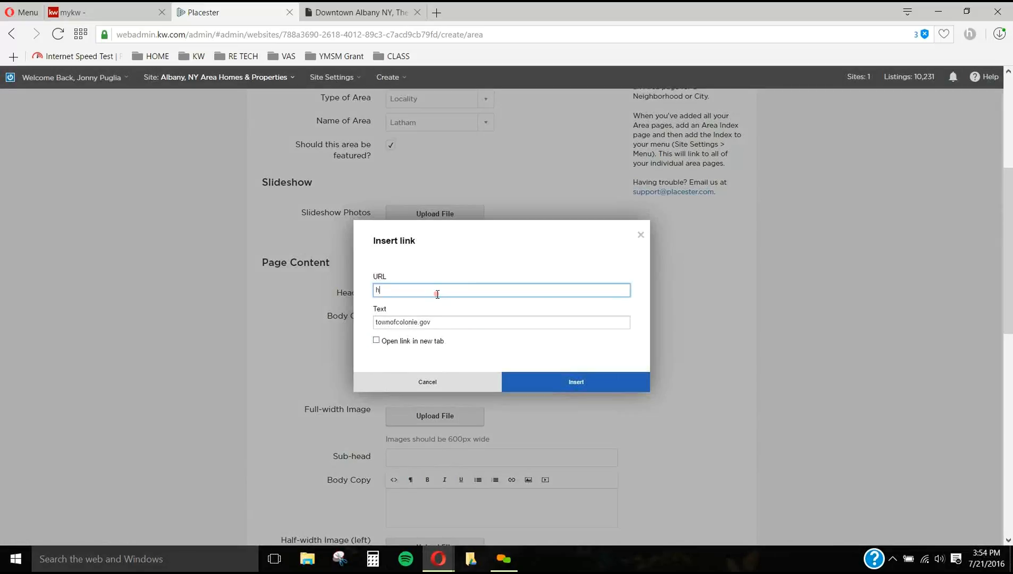
text(ttps://townofcolonie.gov)
drag(444, 324, 342, 320)
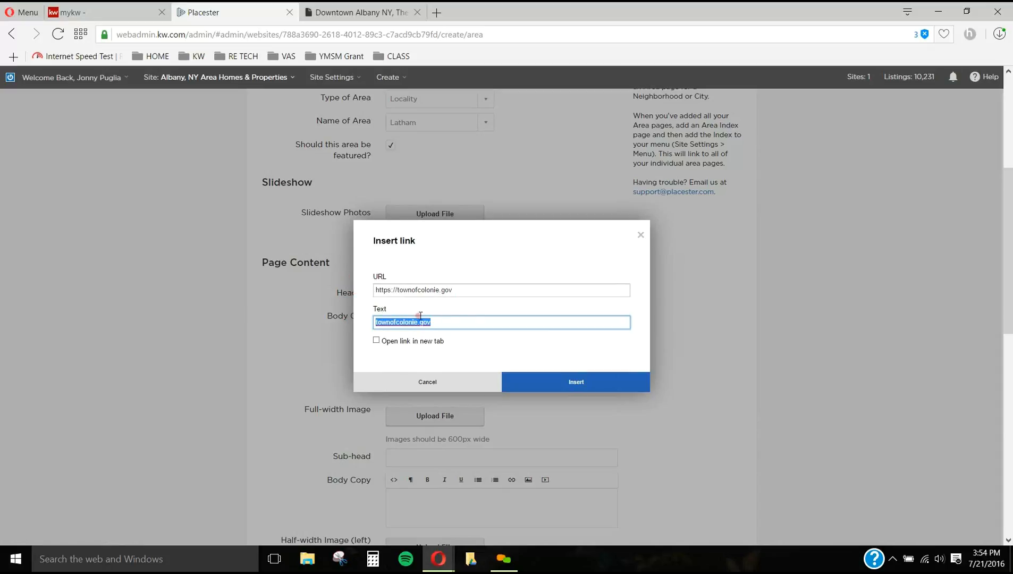
text(Click Here)
click(376, 340)
click(538, 384)
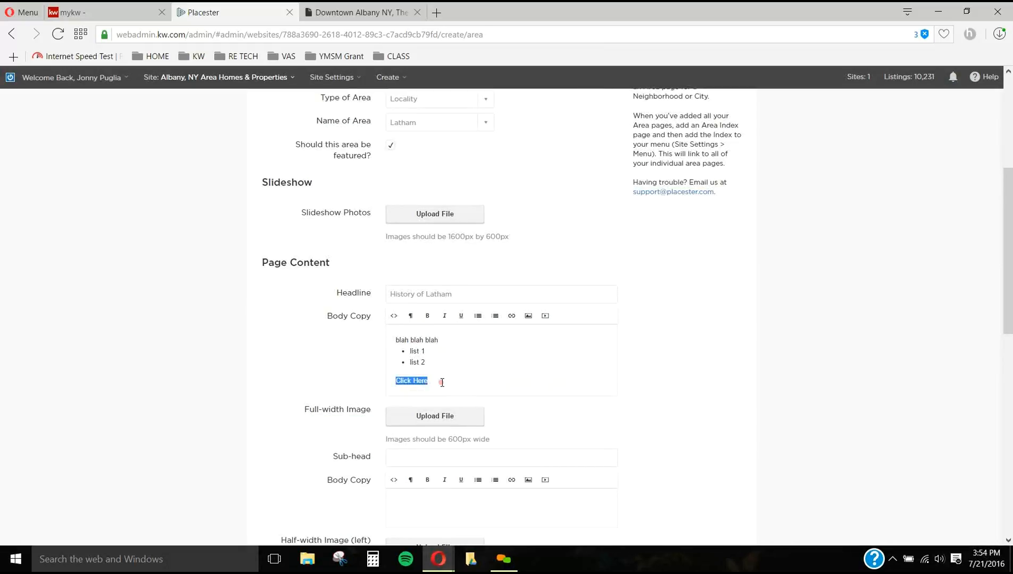
Step: Check the target of the Click Here link in the body copy
click(424, 382)
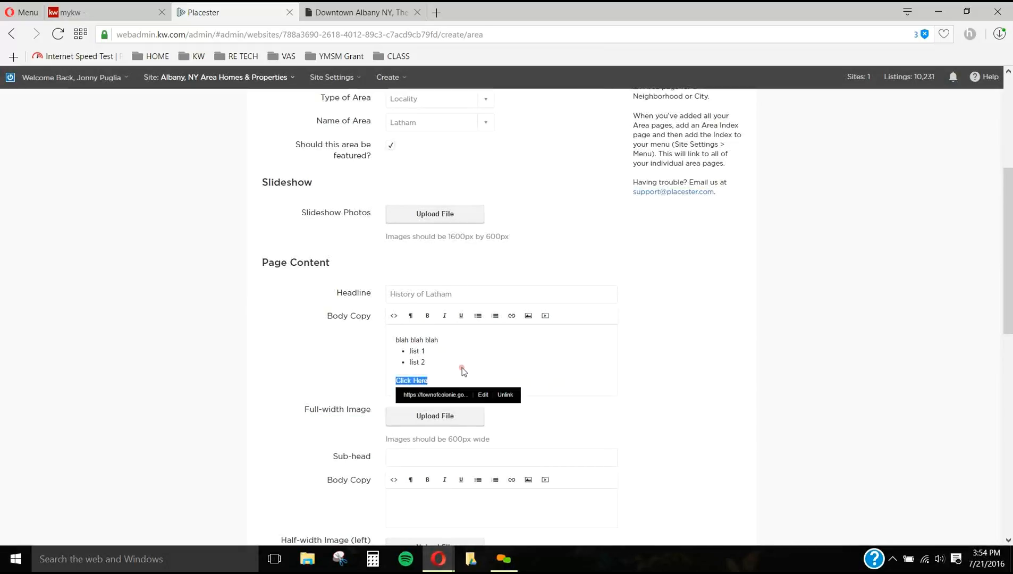
triple_click(435, 362)
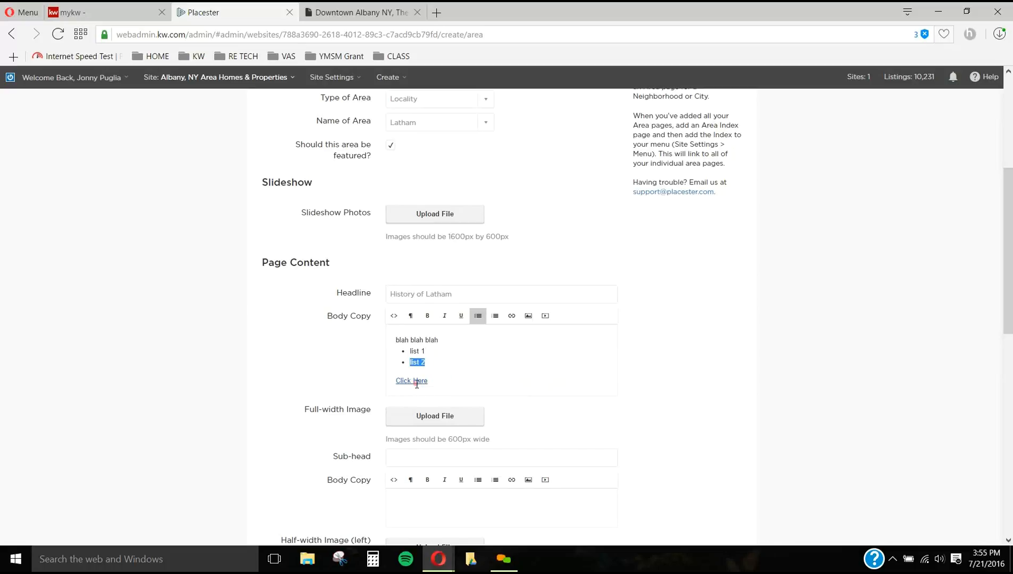
click(463, 366)
click(530, 314)
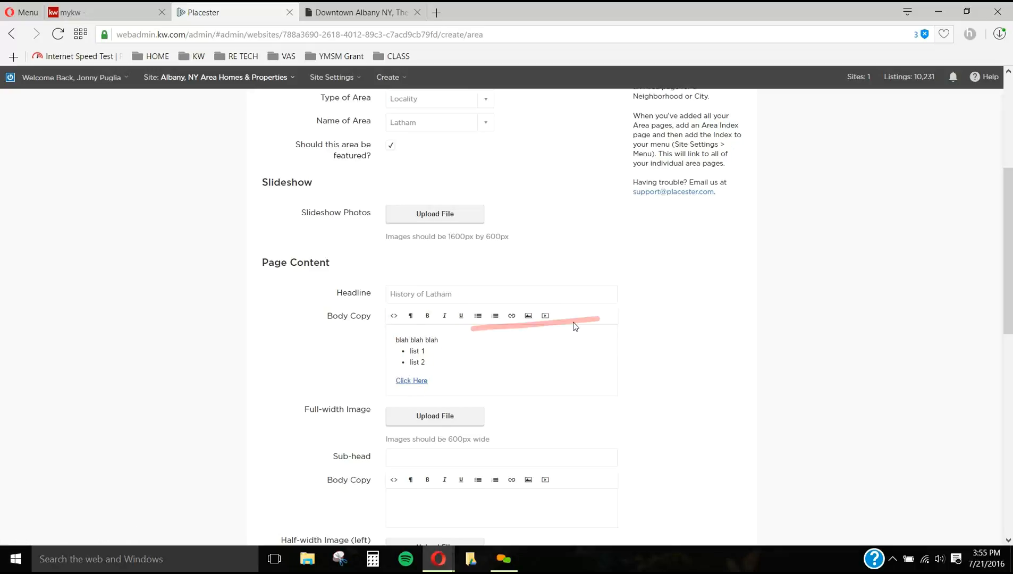
Step: Compare the Downtown Albany page's headline, text and full-width image with the matching fields of the area form
scroll(674, 311, down, 2)
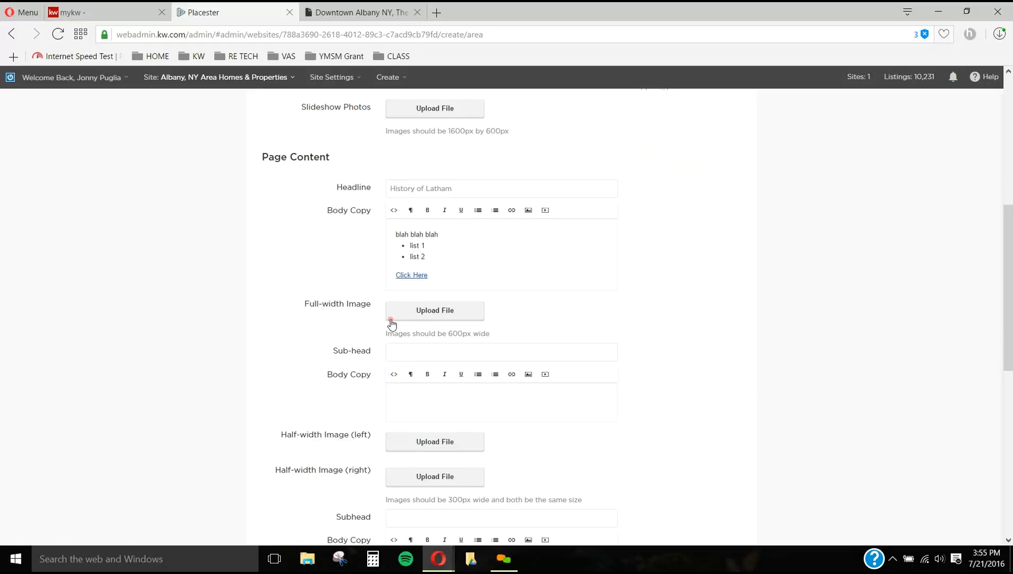
click(357, 16)
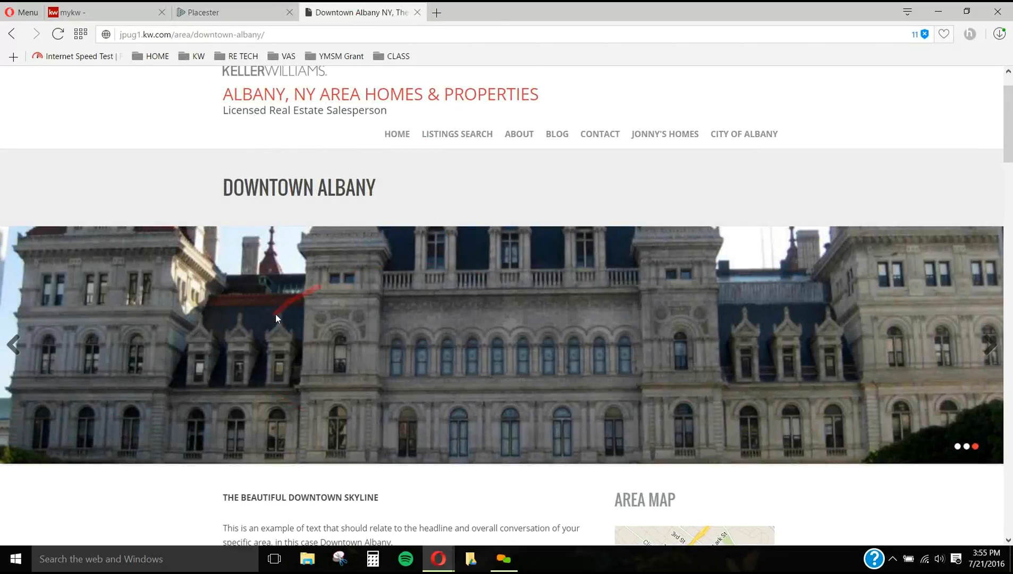
scroll(426, 348, down, 2)
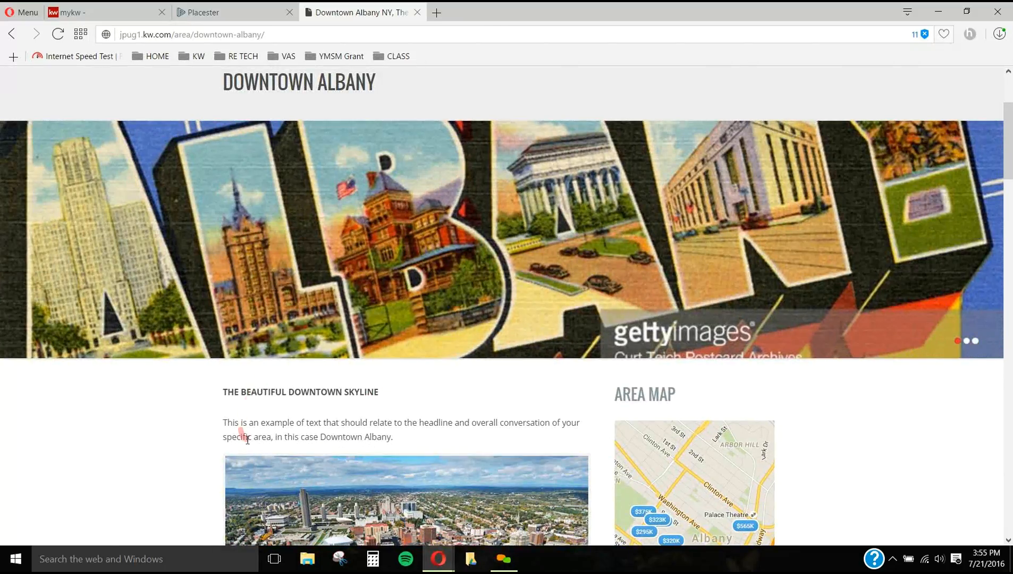
scroll(282, 416, down, 2)
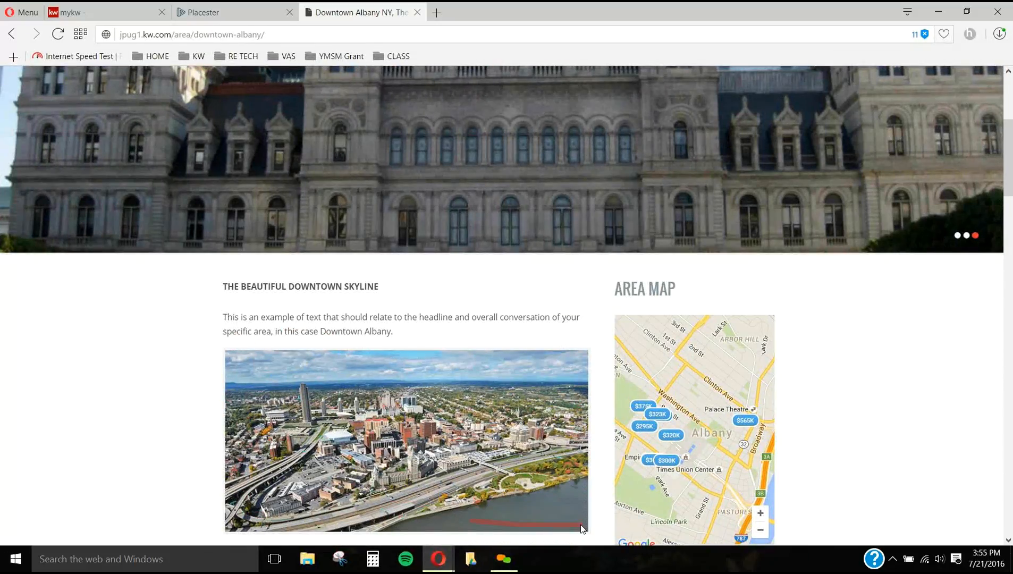
click(209, 12)
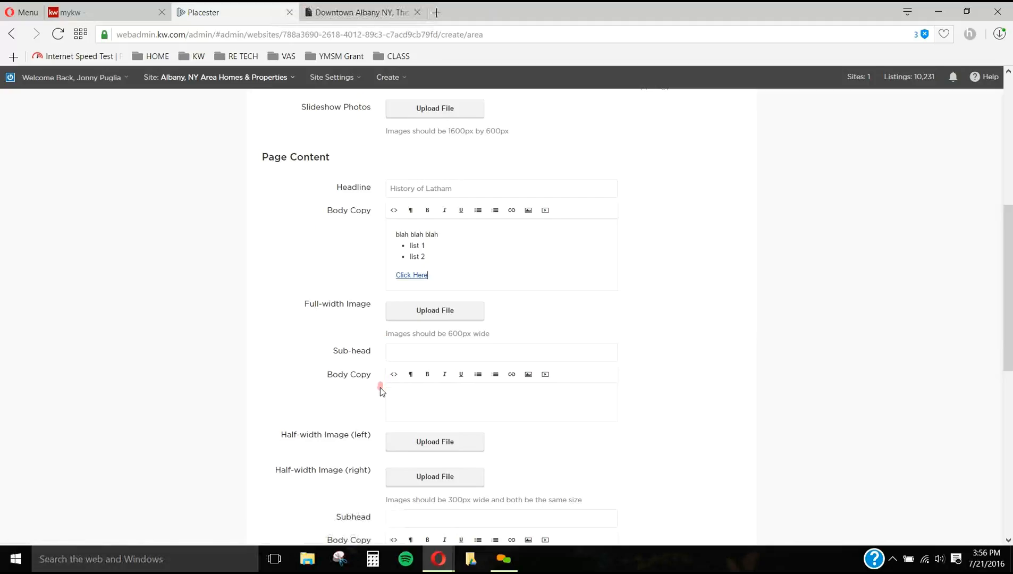
click(362, 9)
scroll(491, 207, down, 3)
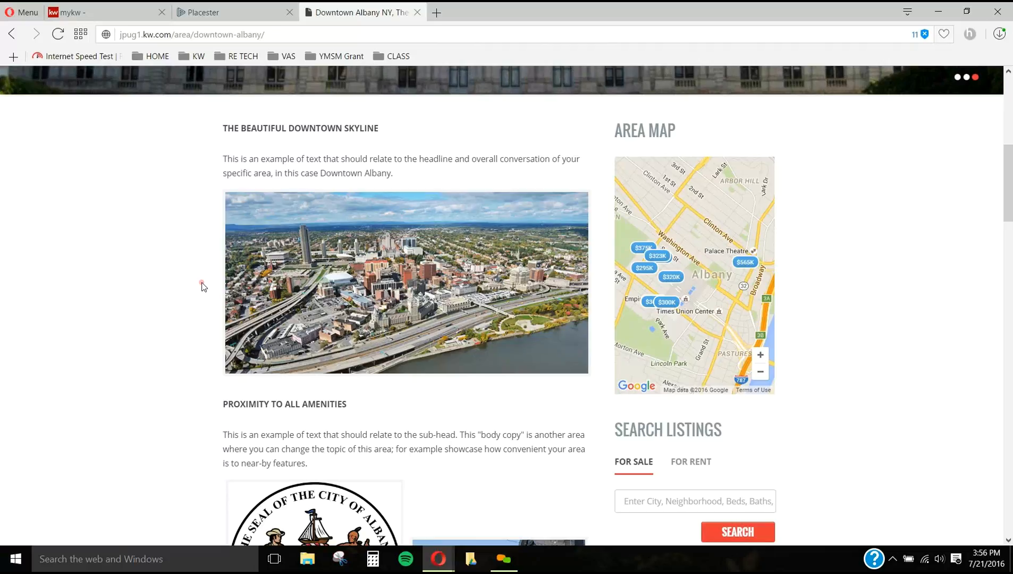
click(270, 12)
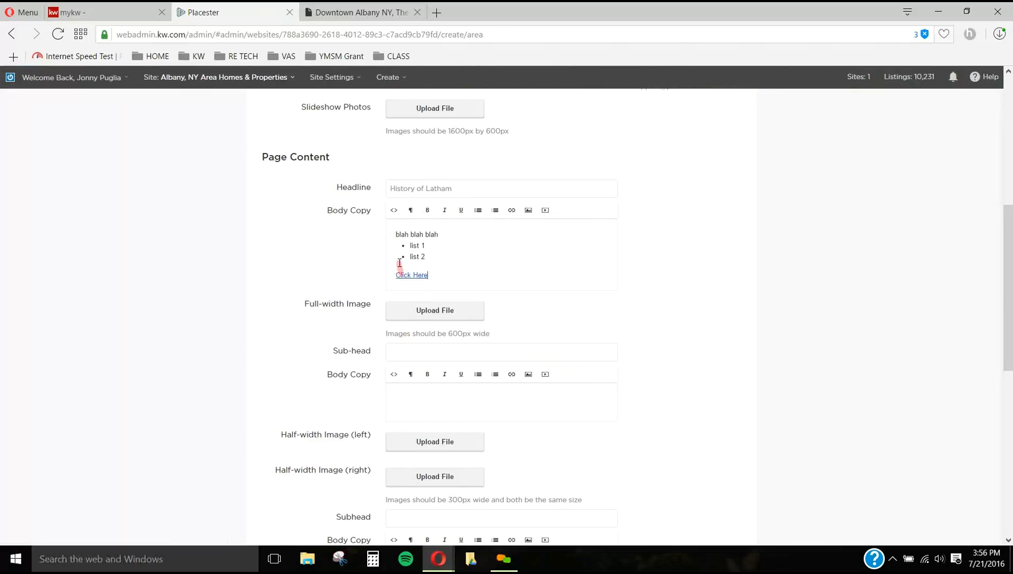
Step: Compare the form's sub-head, half-width image and second subhead fields with those sections on the Downtown Albany page
scroll(414, 398, down, 1)
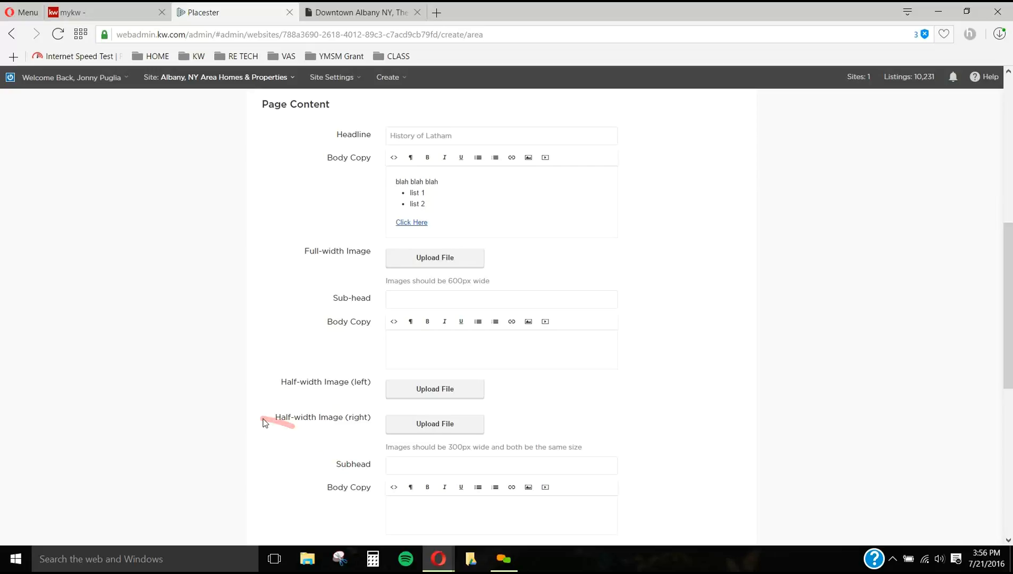
click(372, 13)
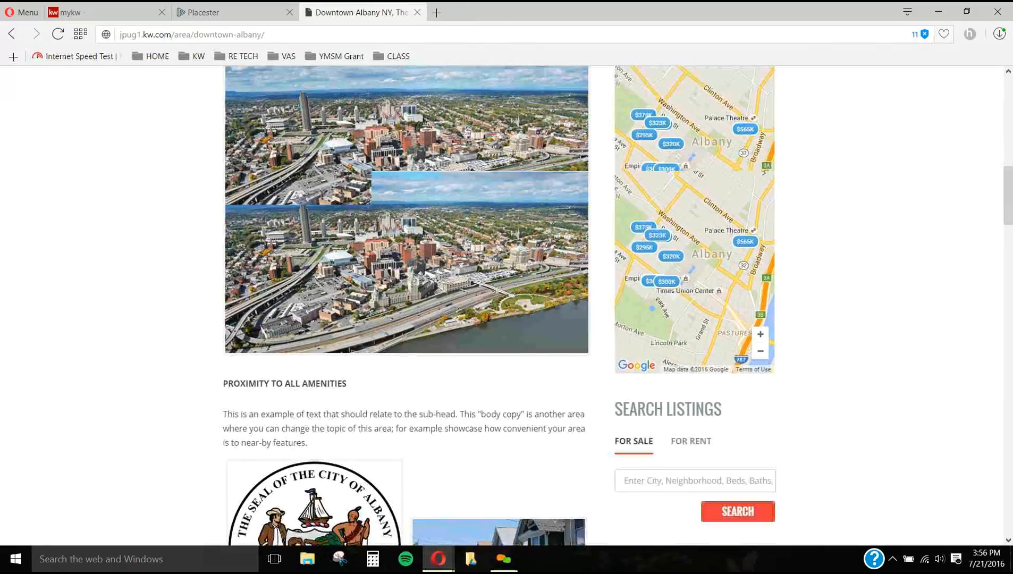
scroll(499, 377, down, 5)
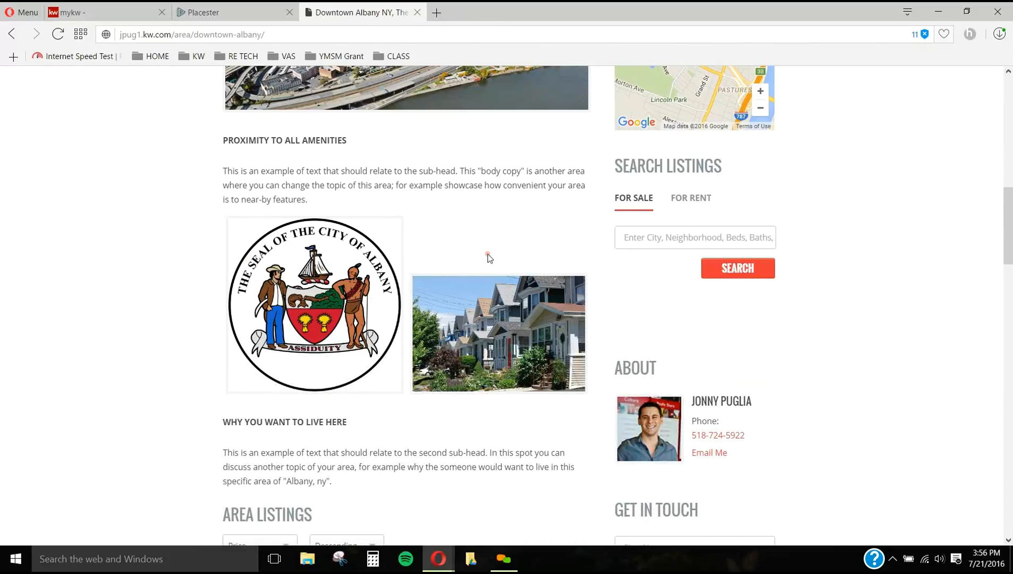
click(269, 14)
scroll(448, 258, down, 3)
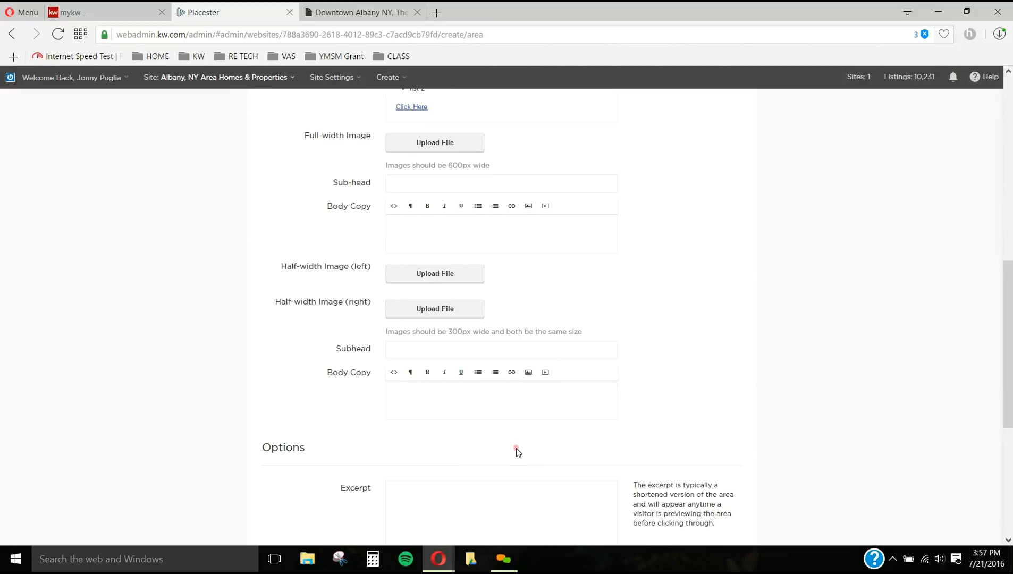
click(343, 8)
scroll(387, 399, down, 2)
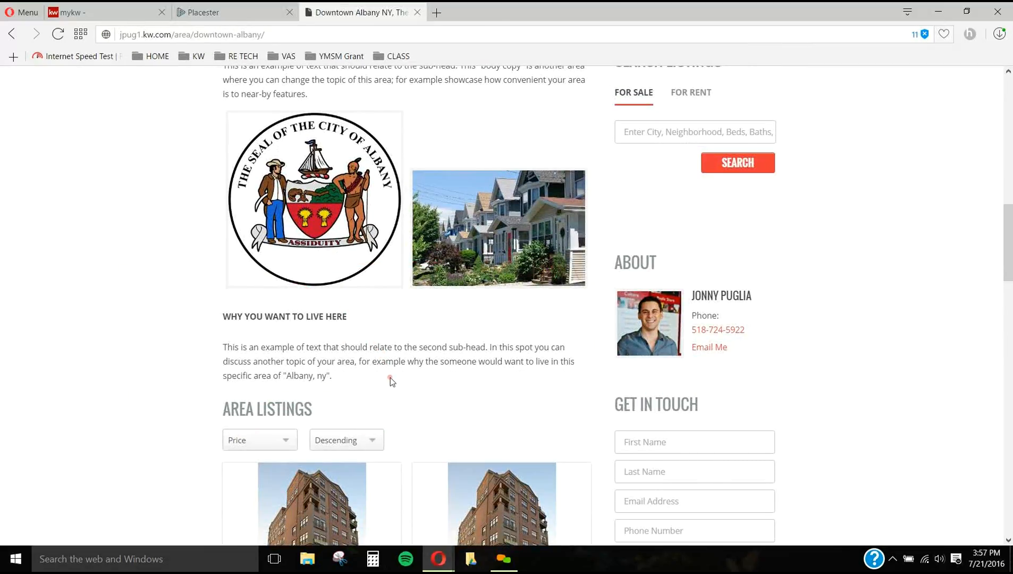
scroll(329, 338, up, 5)
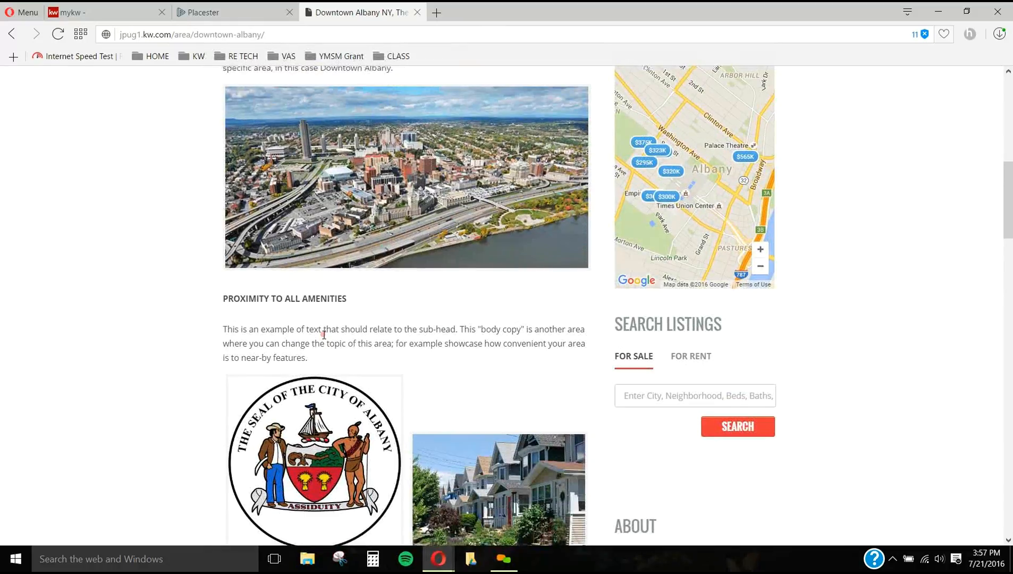
scroll(340, 243, up, 2)
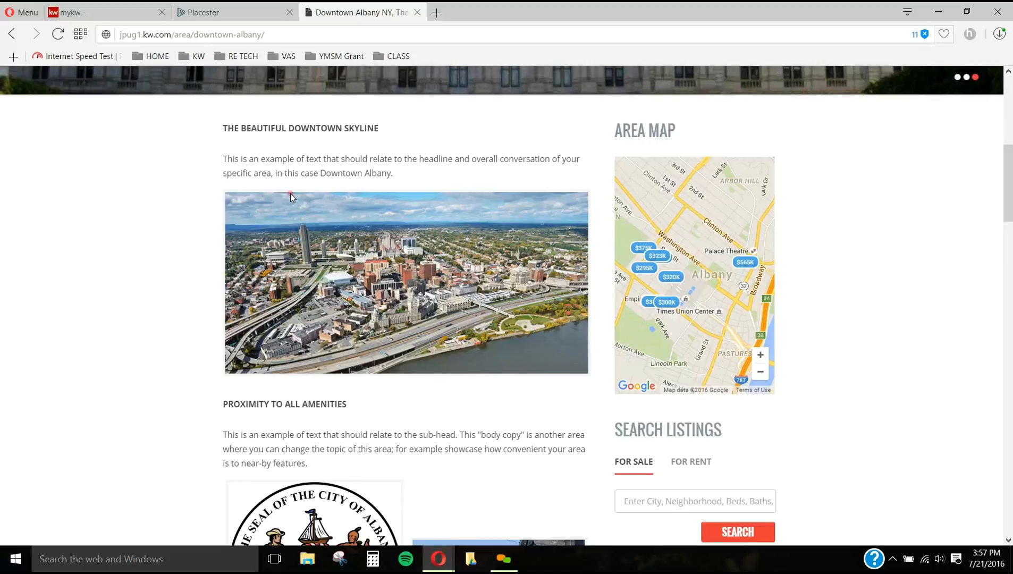
Step: Review the form's excerpt and featured image options, and open the live site's homepage
click(245, 17)
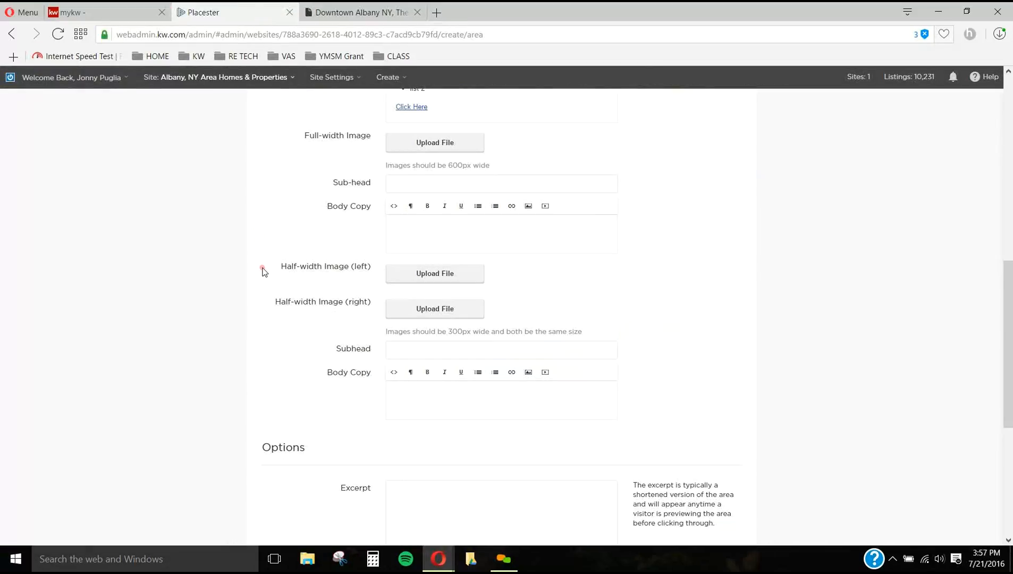
scroll(273, 287, down, 2)
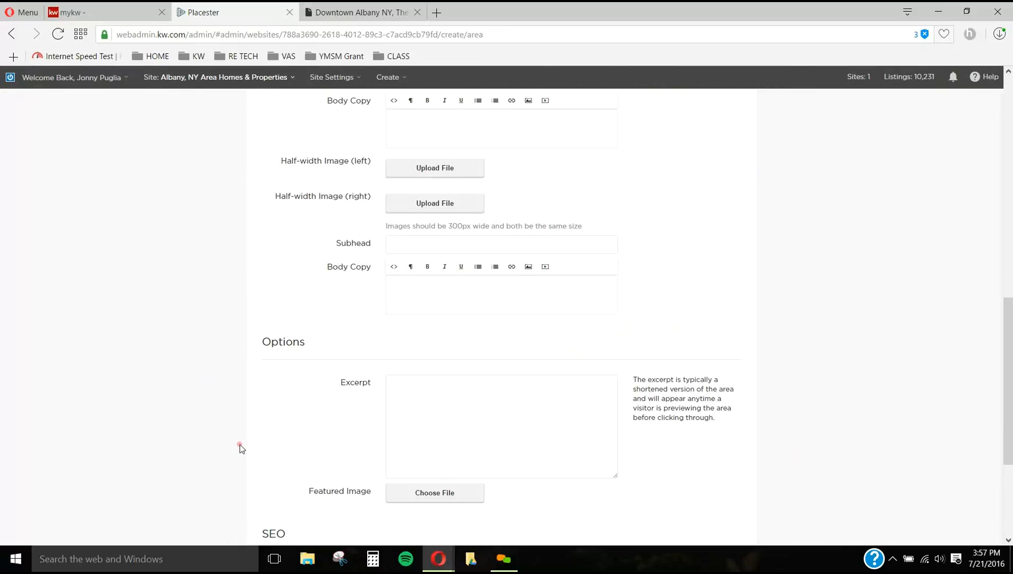
click(369, 15)
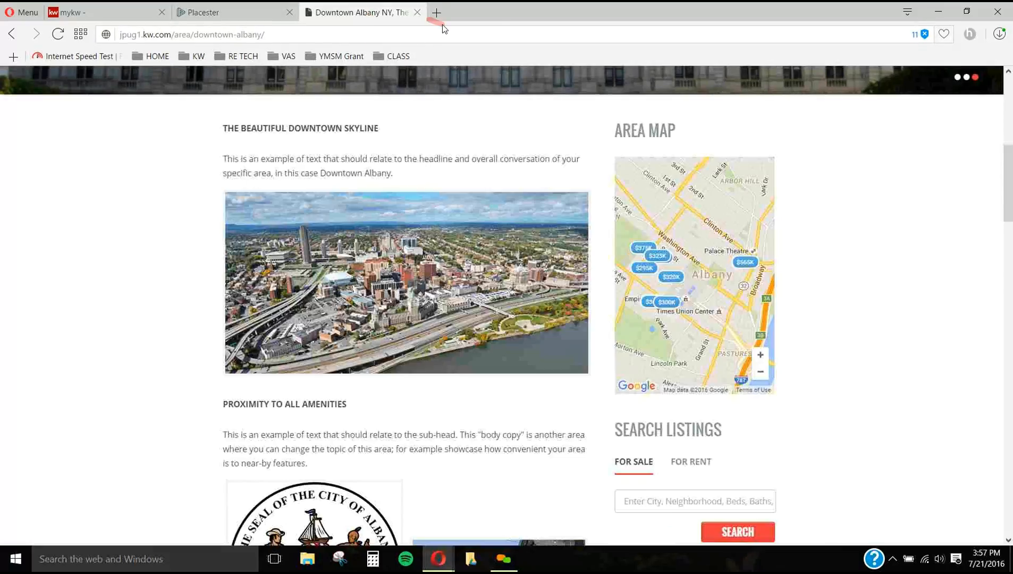
scroll(531, 261, up, 8)
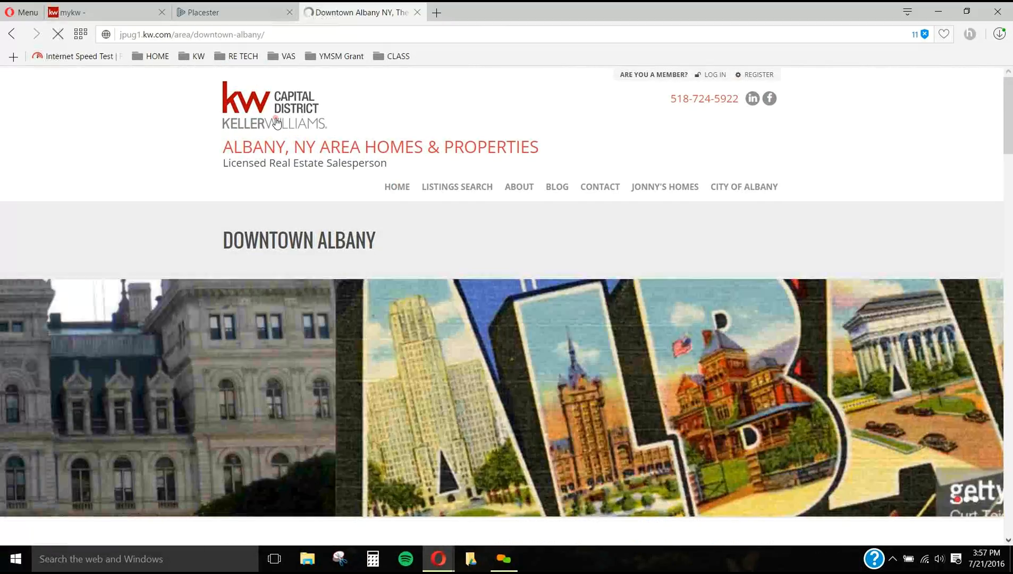
click(279, 126)
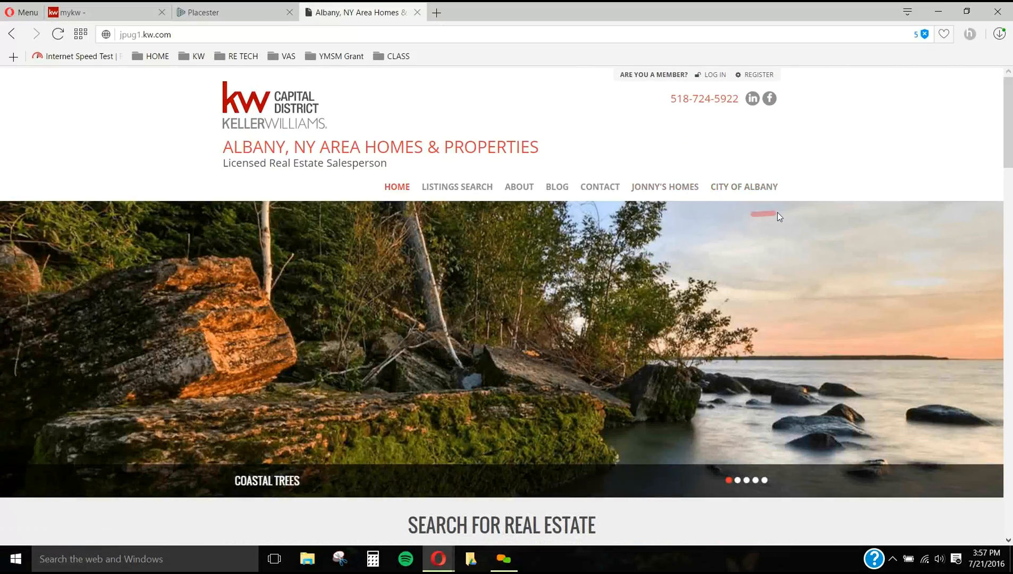
Step: Open the live site's City of Albany page, and enter "blah blah blah" as the excerpt in the Latham area form
click(768, 191)
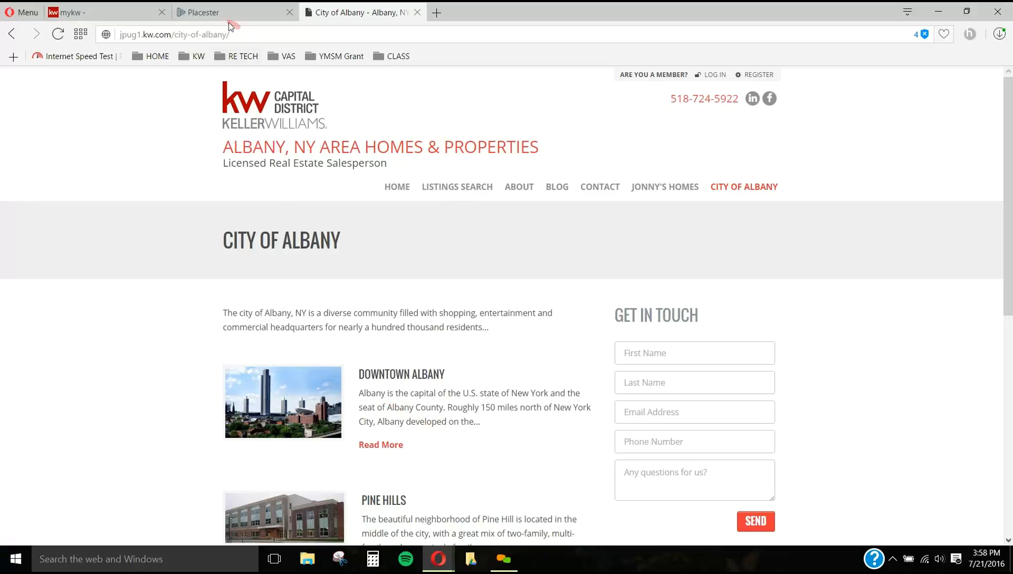
click(216, 12)
scroll(466, 279, up, 6)
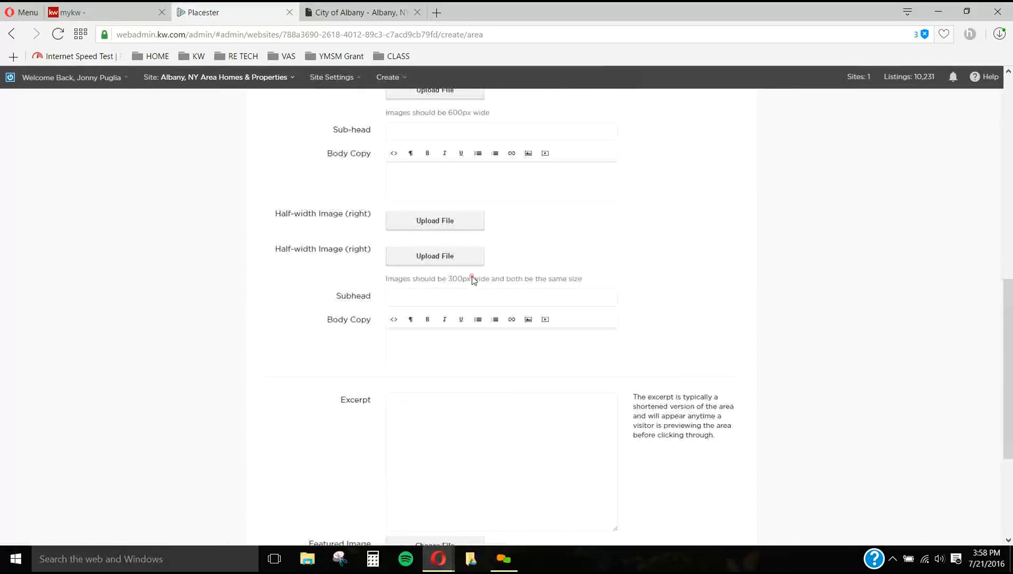
scroll(472, 280, down, 6)
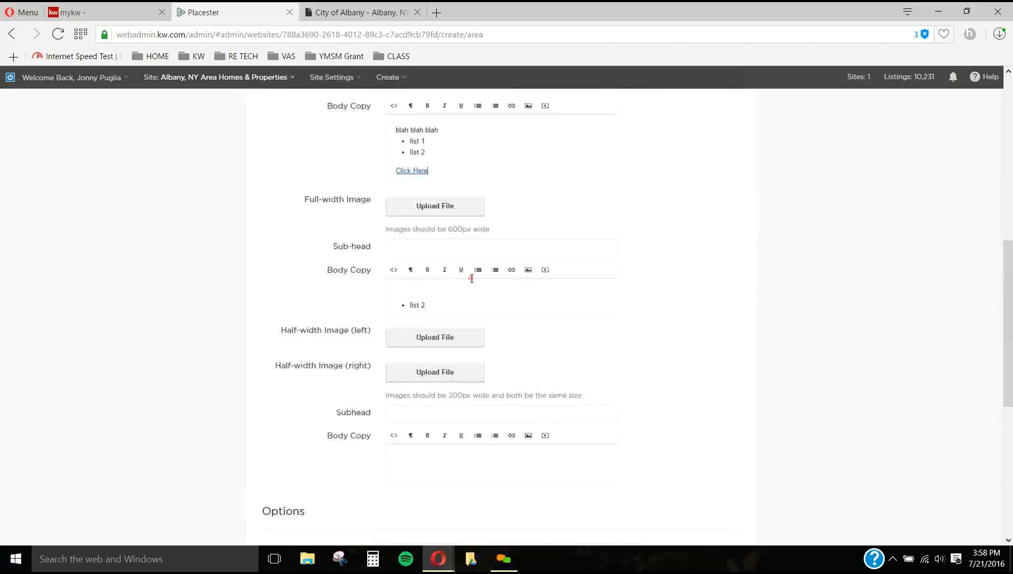
click(460, 404)
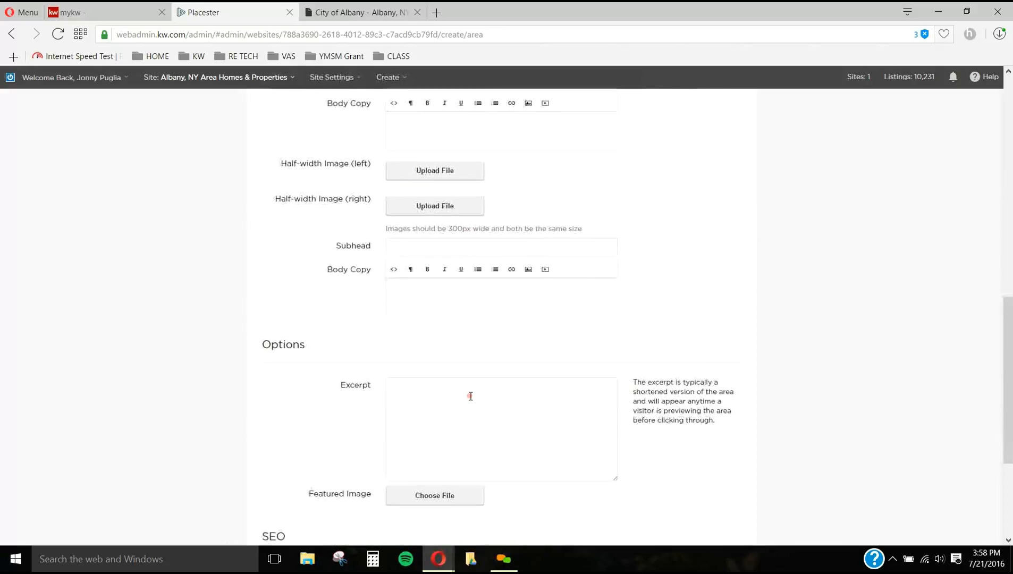
scroll(470, 397, up, 6)
drag(452, 333, 330, 255)
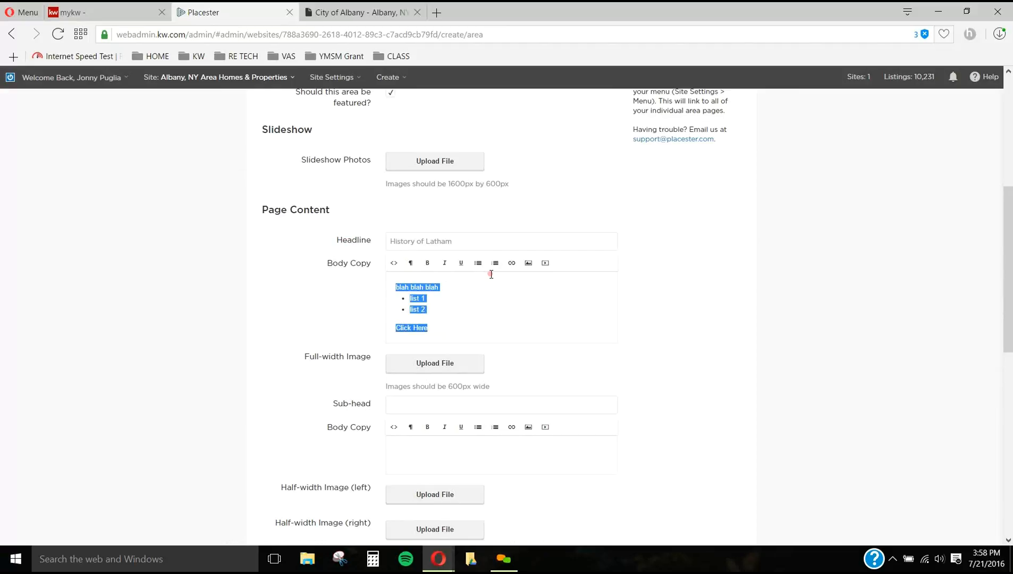
scroll(494, 282, down, 6)
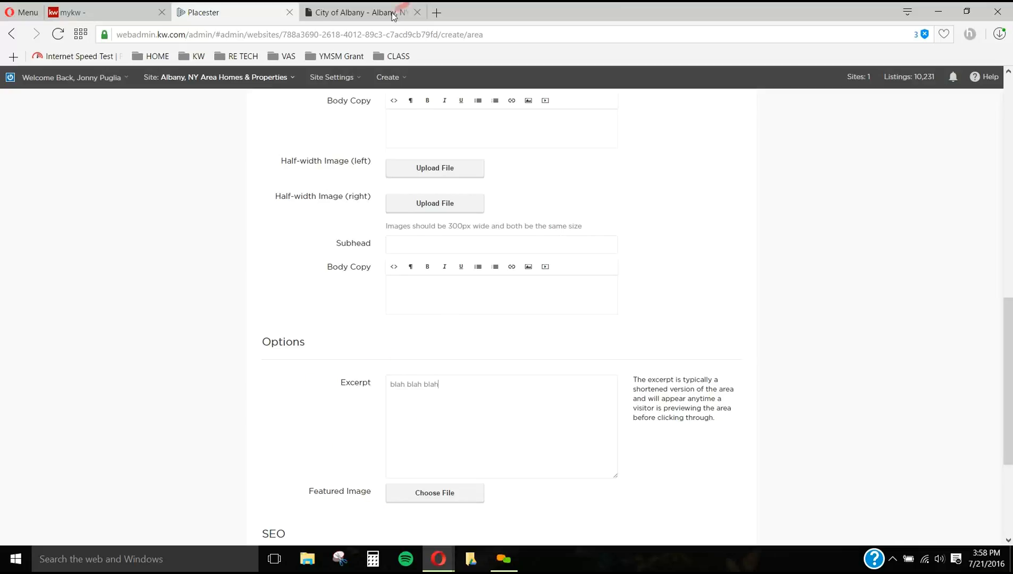
Step: Compare the area previews on the City of Albany page with the form's excerpt and featured image options
click(340, 12)
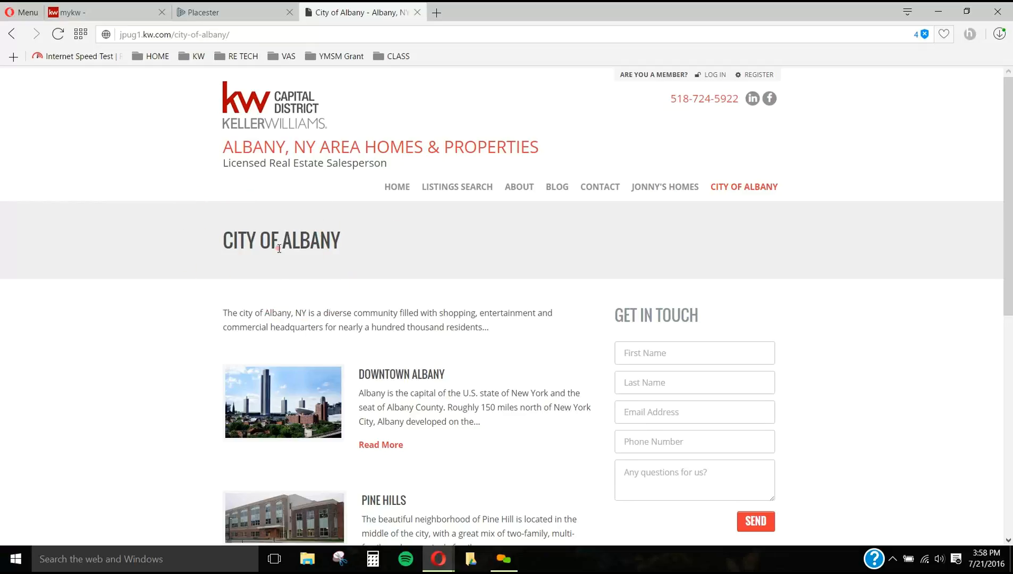
scroll(372, 319, down, 1)
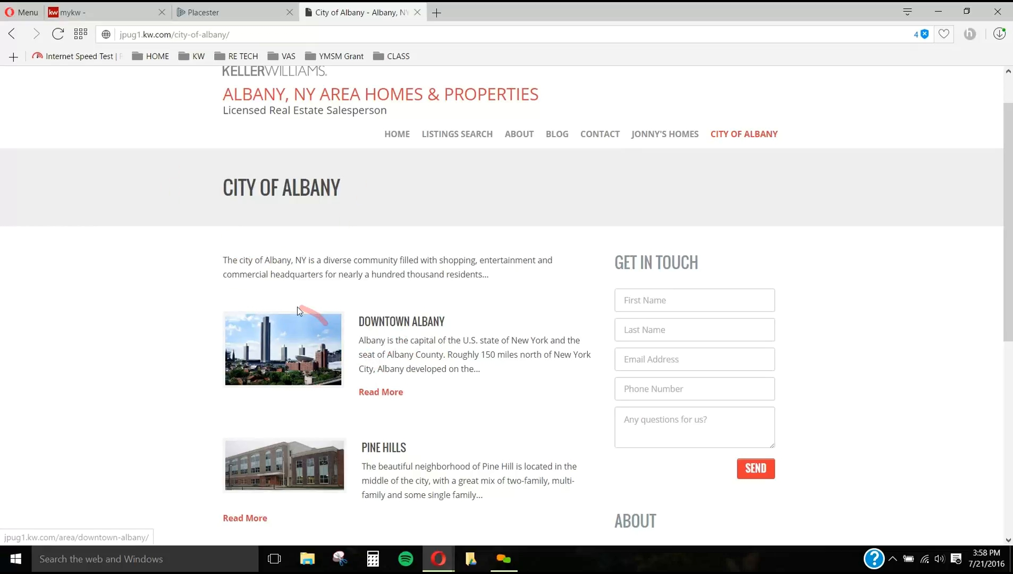
click(192, 6)
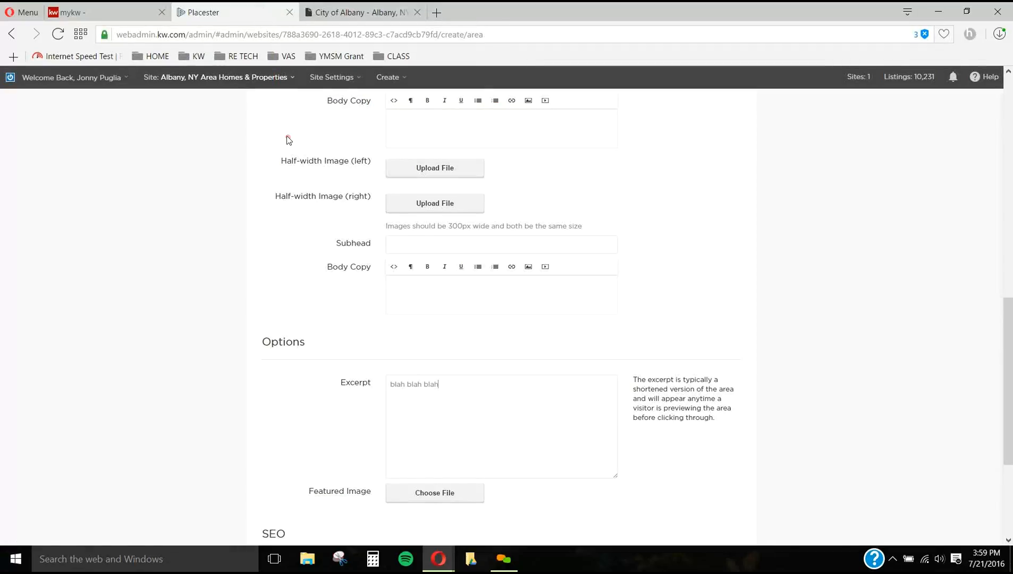
scroll(282, 134, up, 1)
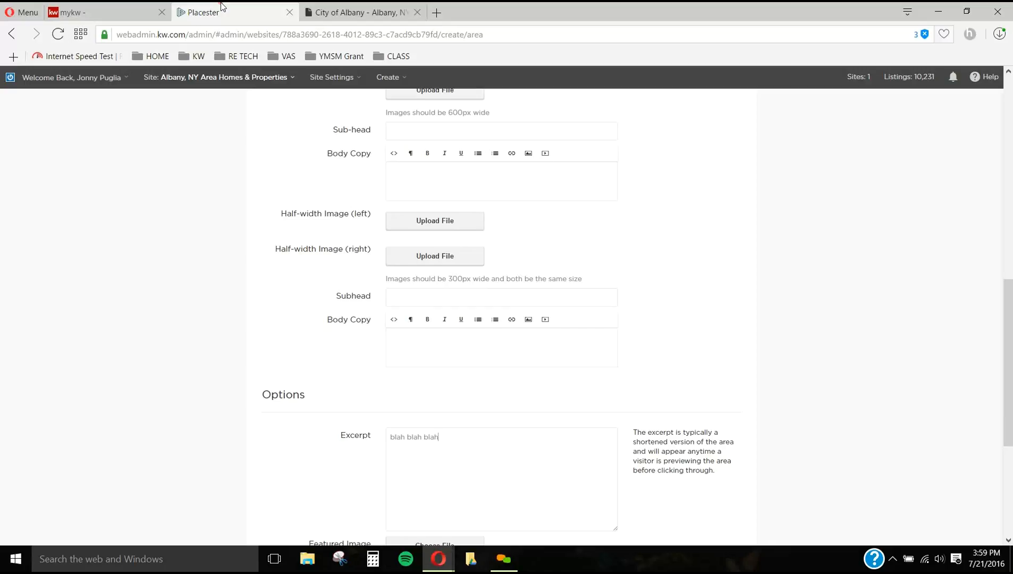
click(384, 12)
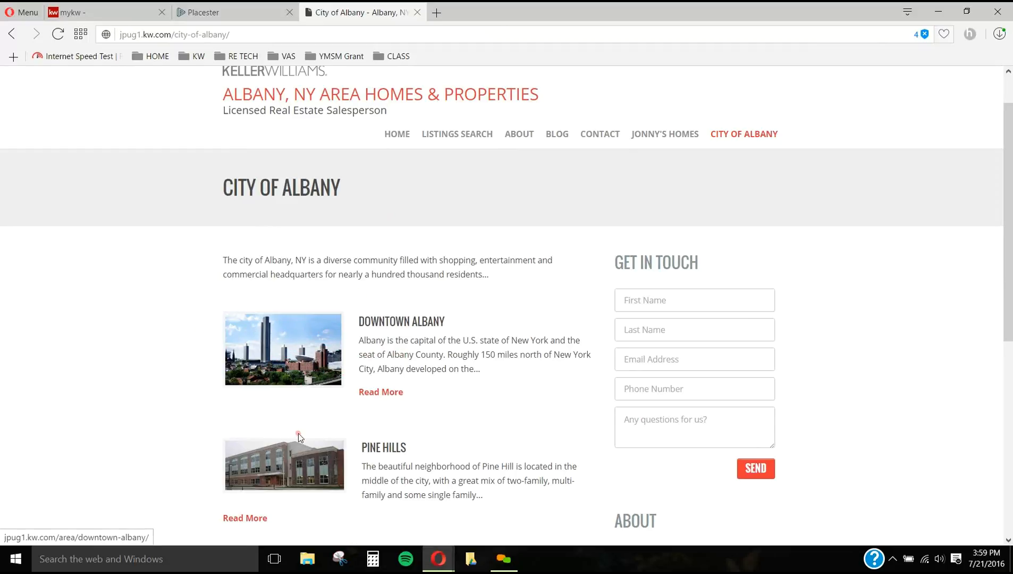
scroll(344, 414, down, 1)
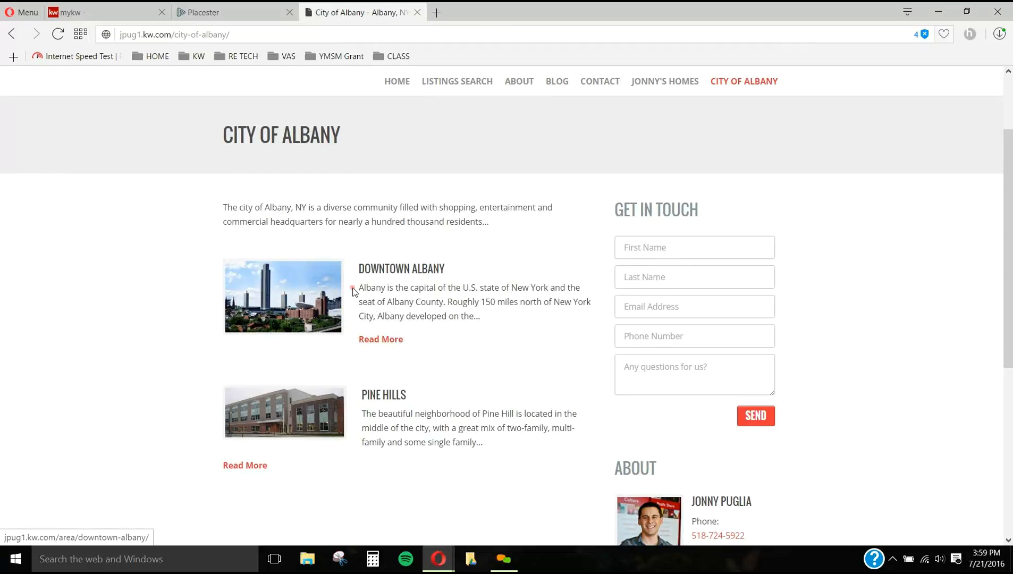
click(222, 4)
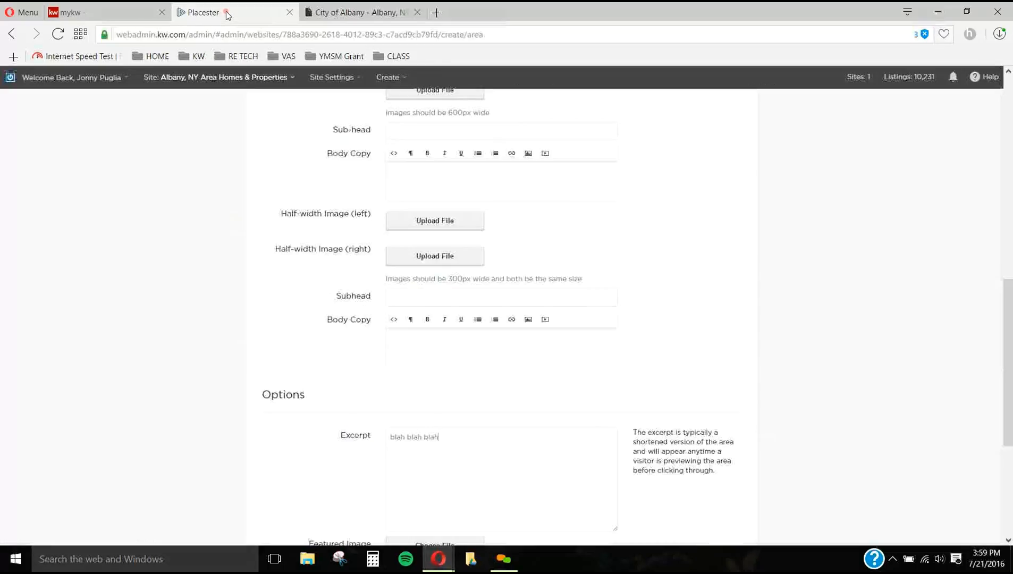
scroll(577, 275, down, 2)
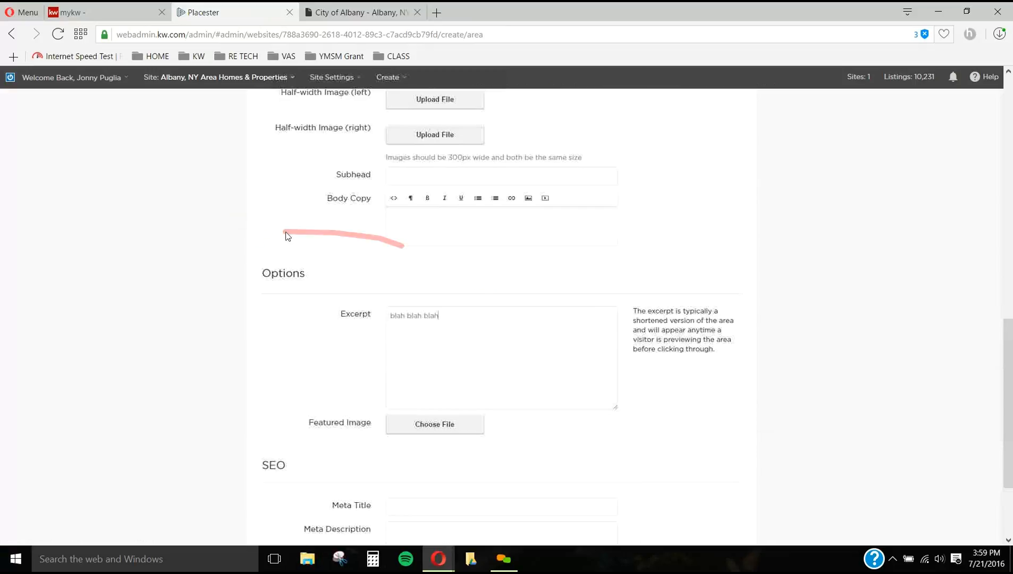
Step: Review the area form's SEO meta title and meta description fields alongside the page's slug and title
scroll(426, 387, down, 1)
scroll(417, 387, down, 1)
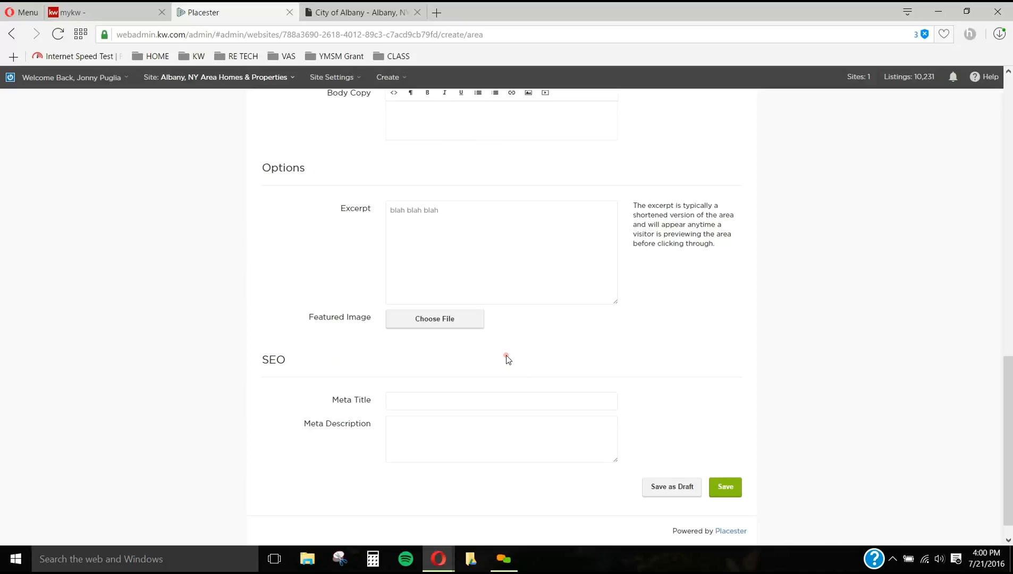
scroll(508, 360, up, 15)
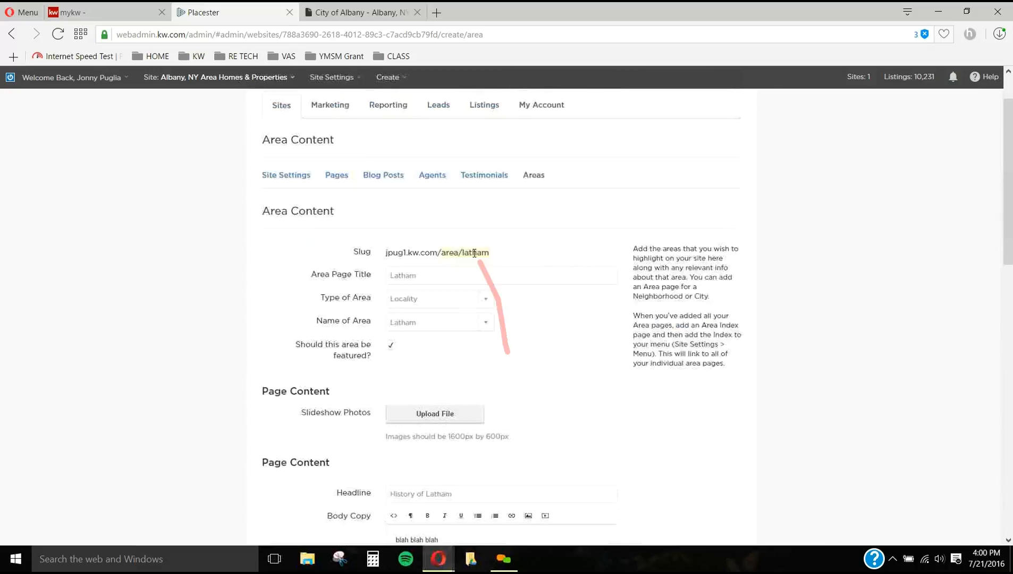
scroll(476, 428, down, 15)
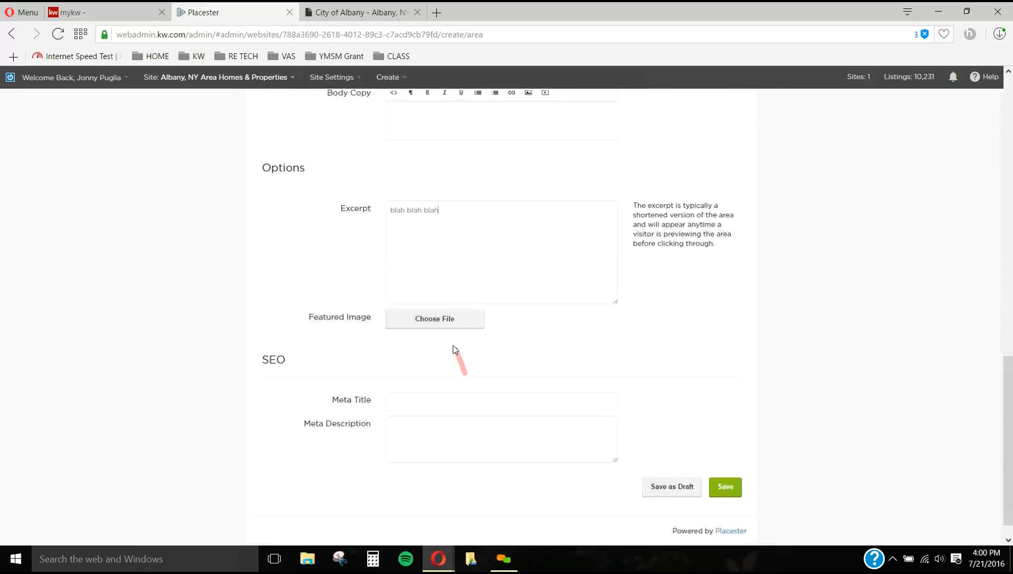
click(452, 400)
click(356, 403)
Step: Search Google for "Downtown Albany new york" in a new tab and examine the titles and descriptions of the results
click(439, 14)
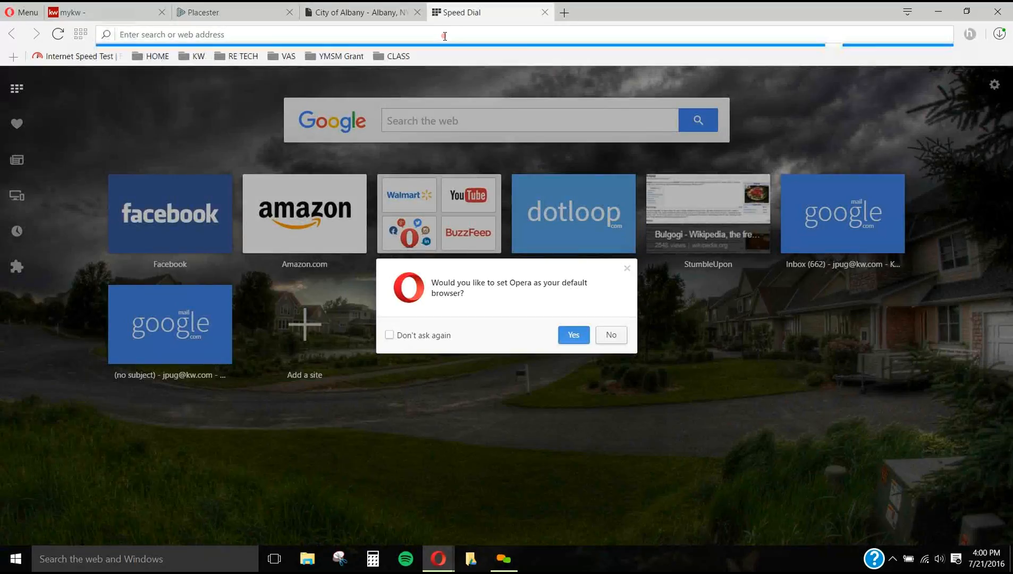
text(google.com)
key(Return)
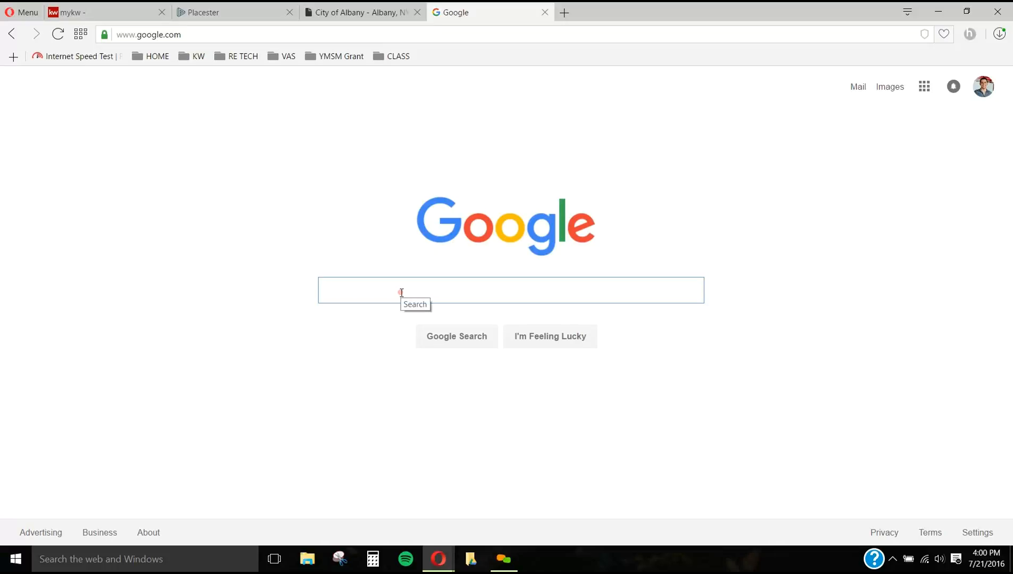
text(Downto)
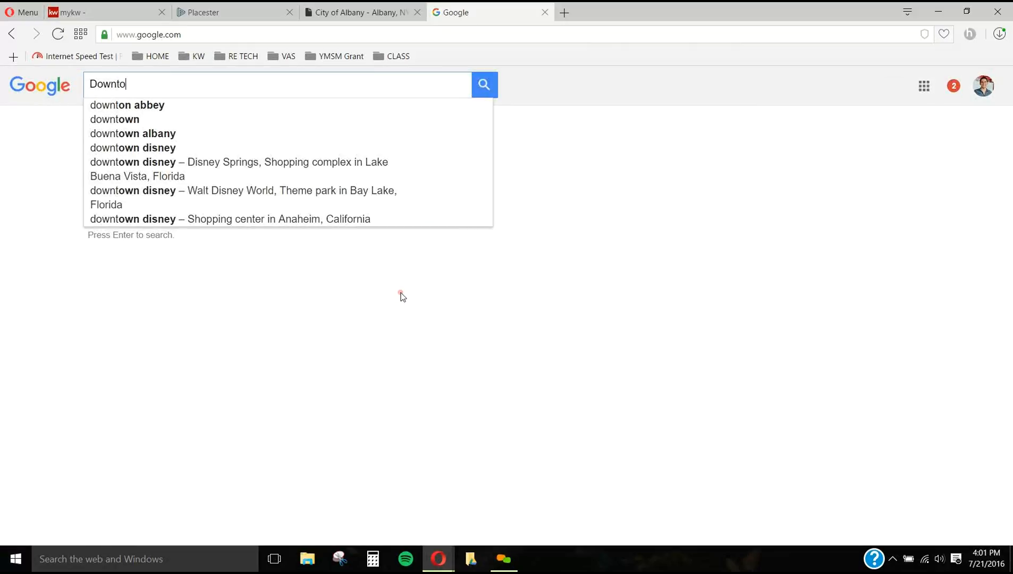
text(wn Albany ny)
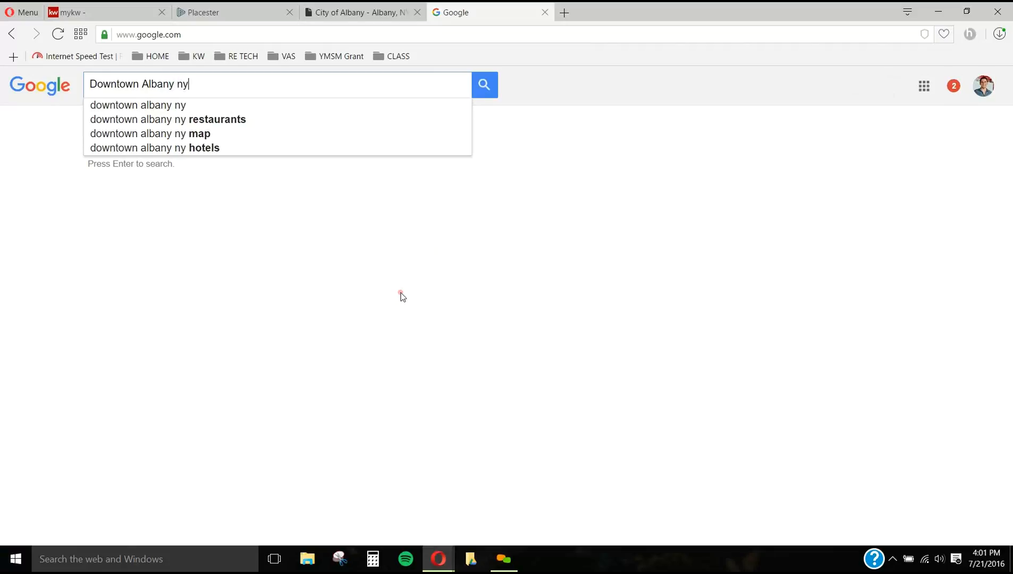
key(BackSpace)
text(ew york)
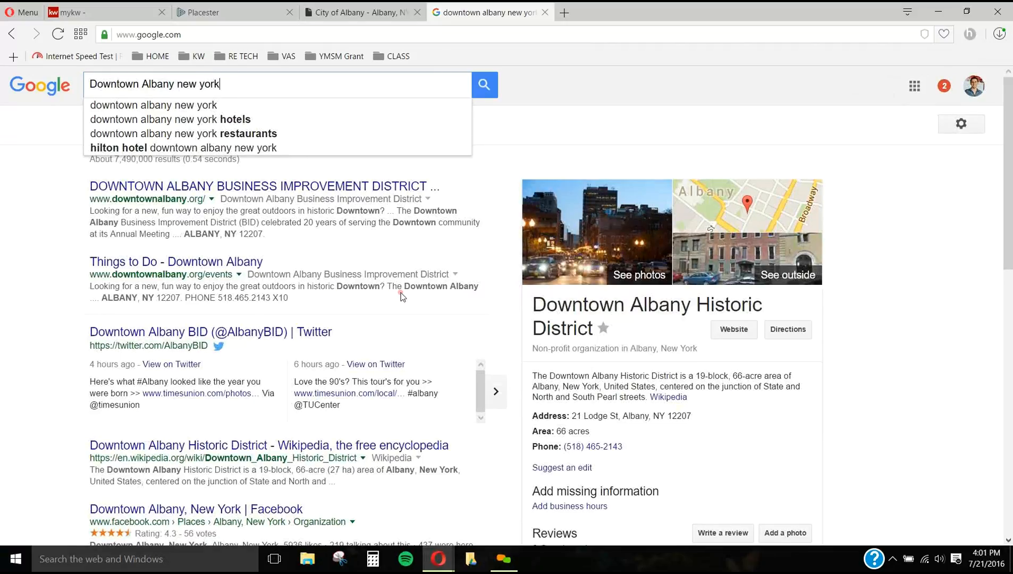
key(Return)
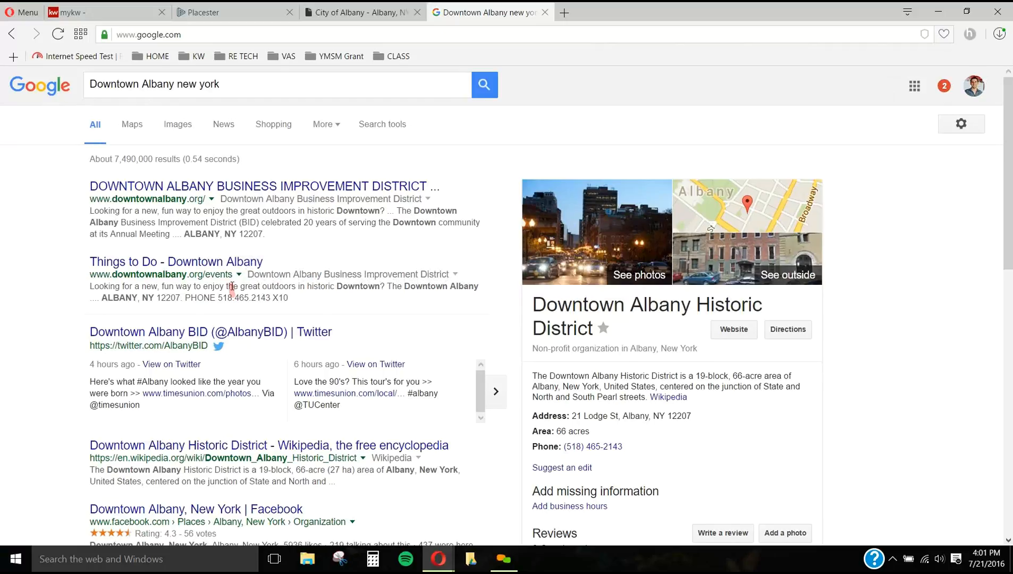
scroll(231, 293, down, 3)
scroll(210, 398, down, 8)
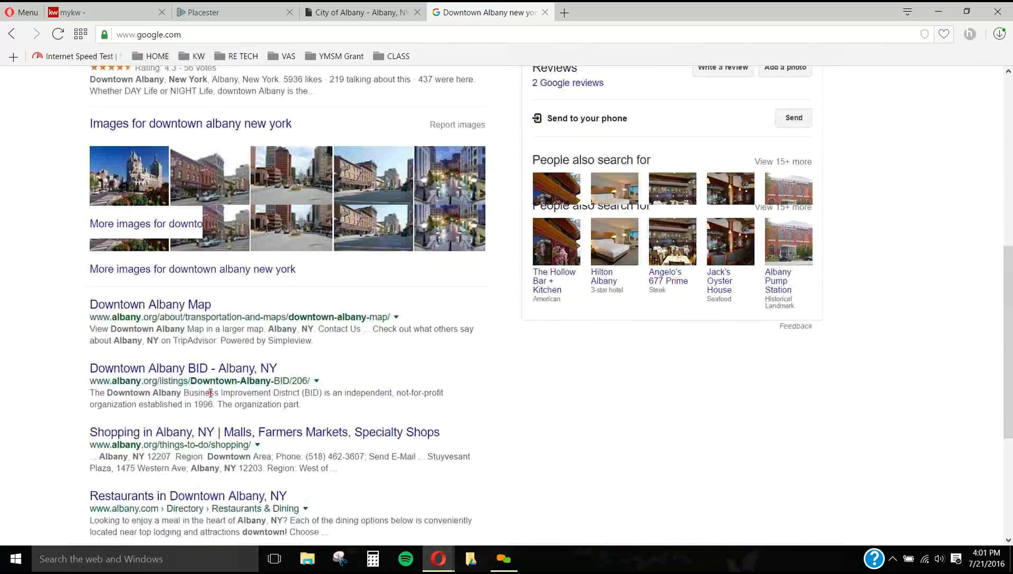
scroll(210, 397, up, 4)
scroll(210, 397, down, 3)
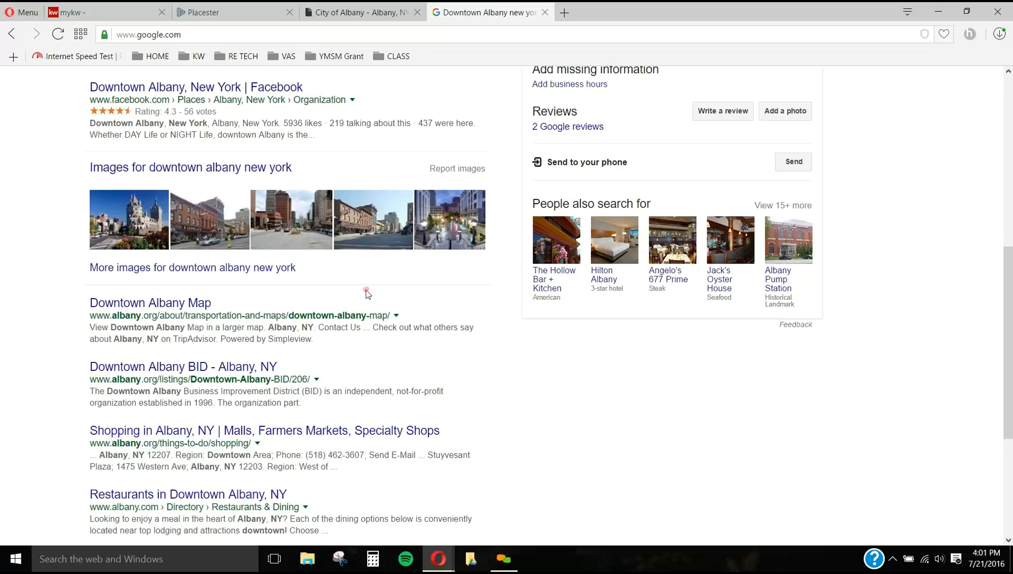
Step: Return to the Latham area form and save the area with its meta fields left empty
click(344, 16)
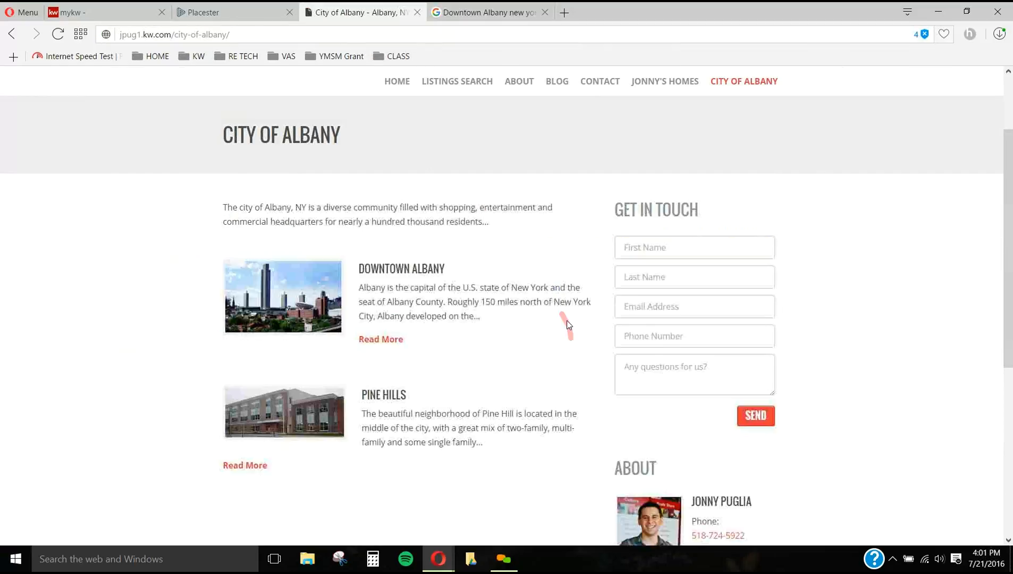
click(247, 16)
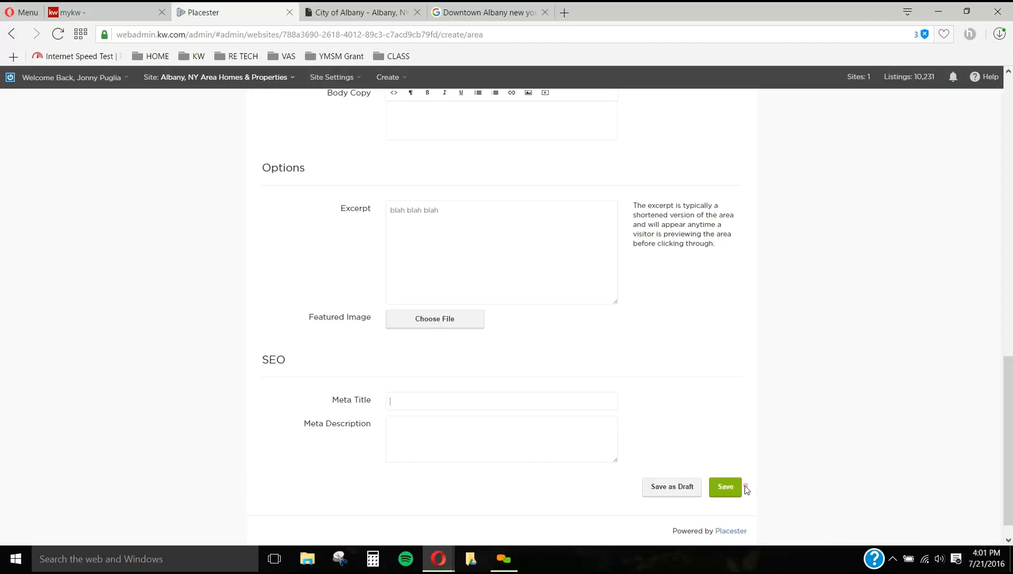
click(726, 487)
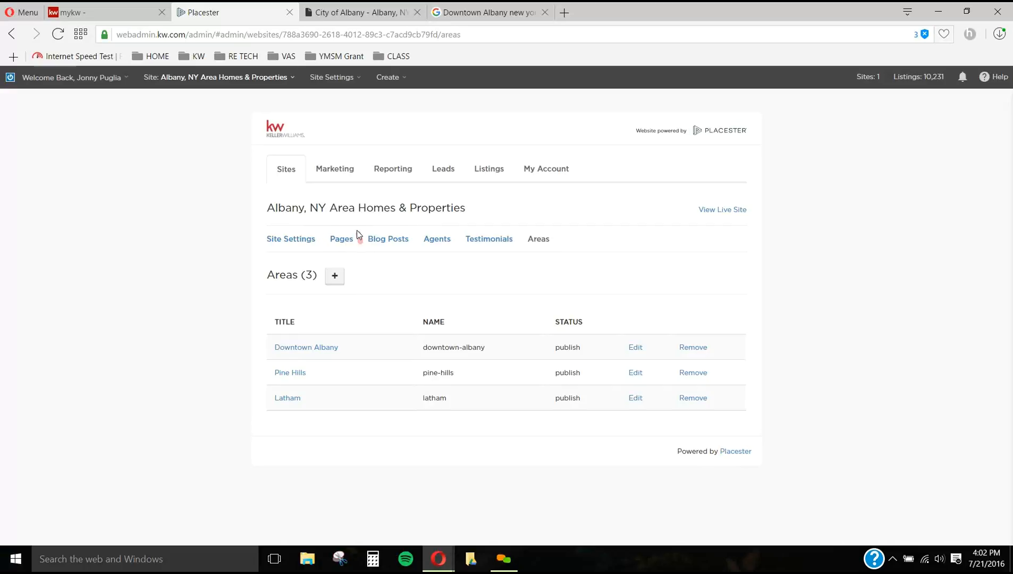
Step: Create a new site page using the Areas Index template
click(343, 241)
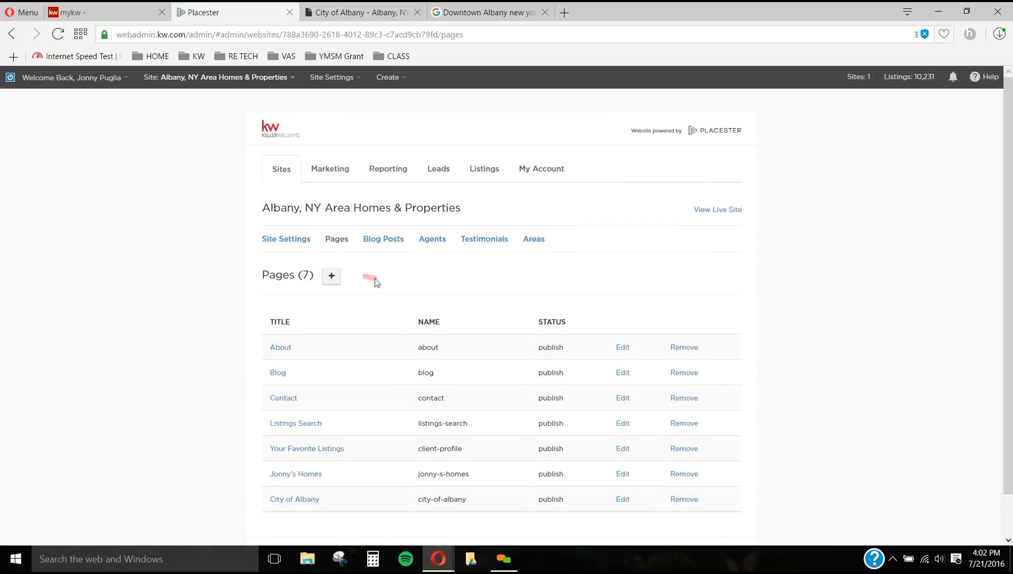
click(330, 274)
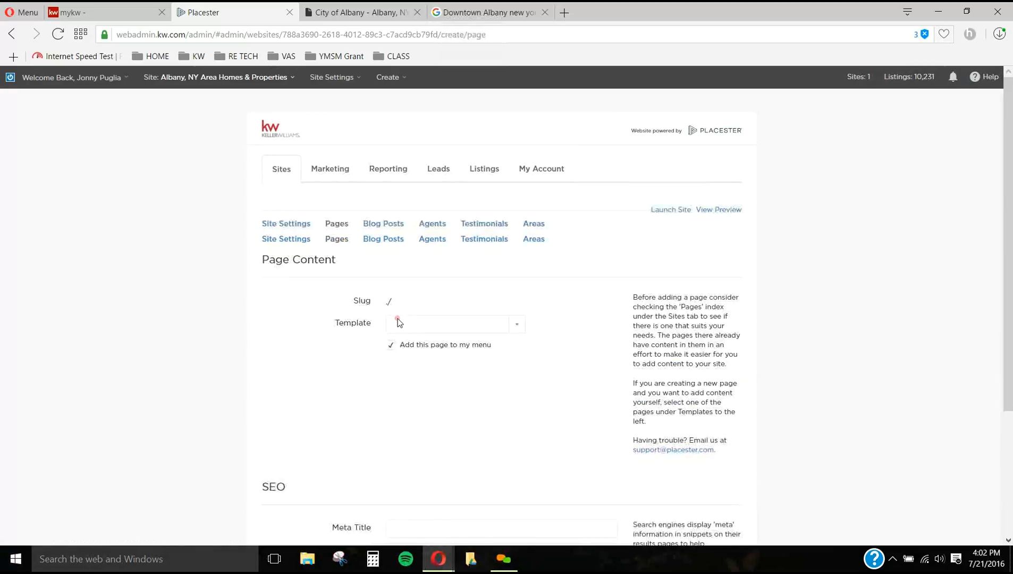
click(453, 343)
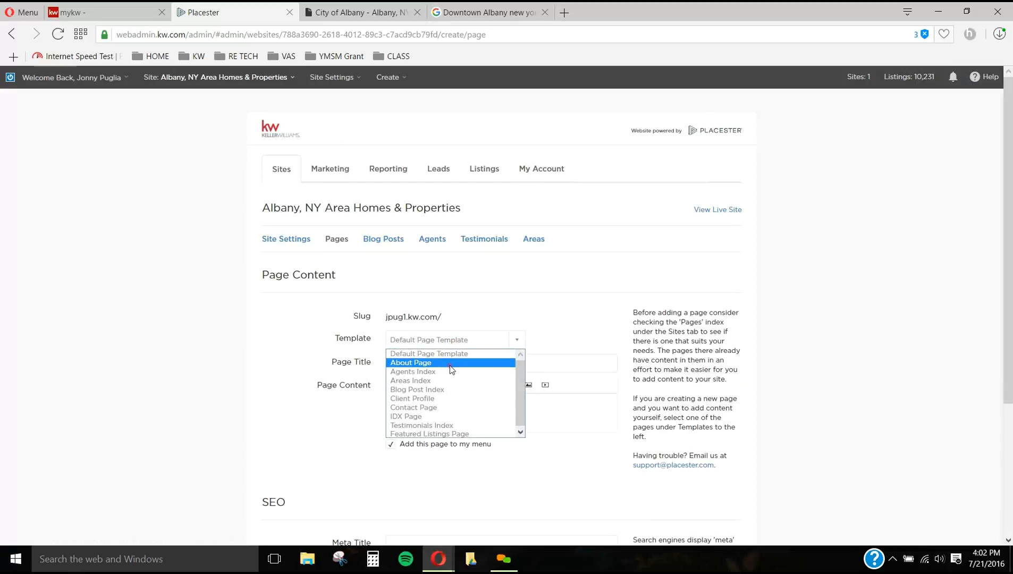
click(451, 380)
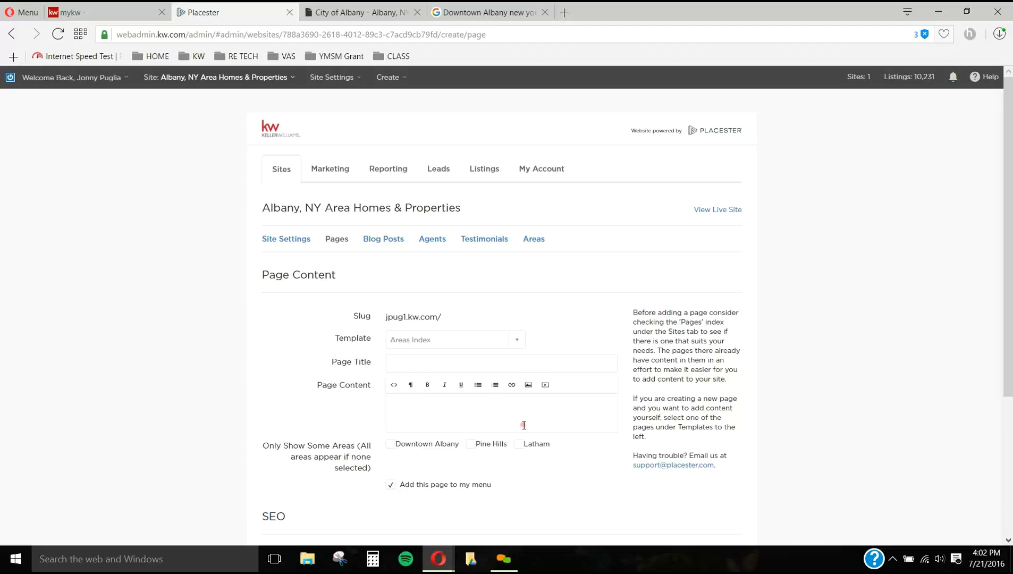
Step: Title the new page Albany County and limit the areas it shows to Latham
click(479, 363)
text(Alban)
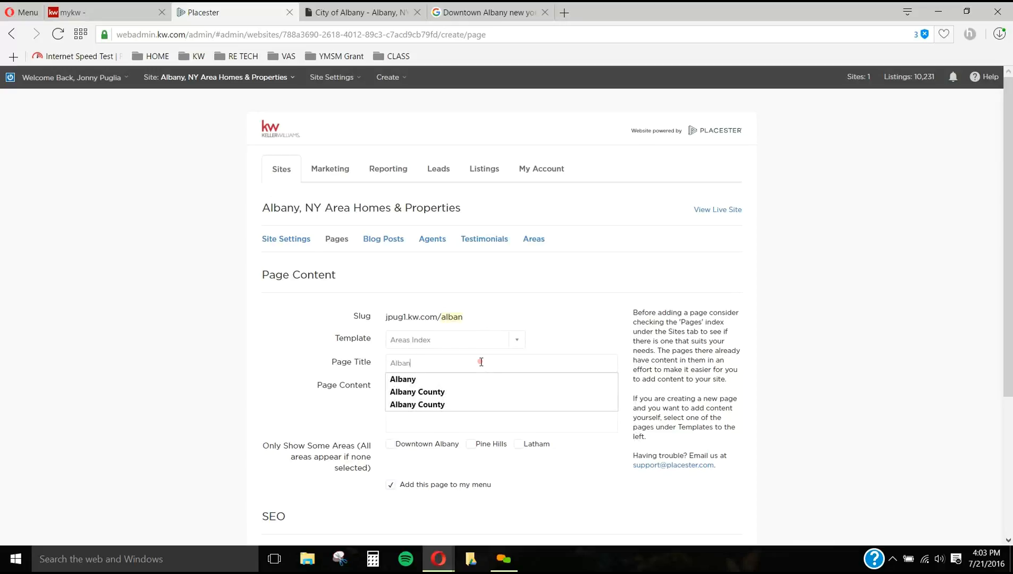
text(y COunty)
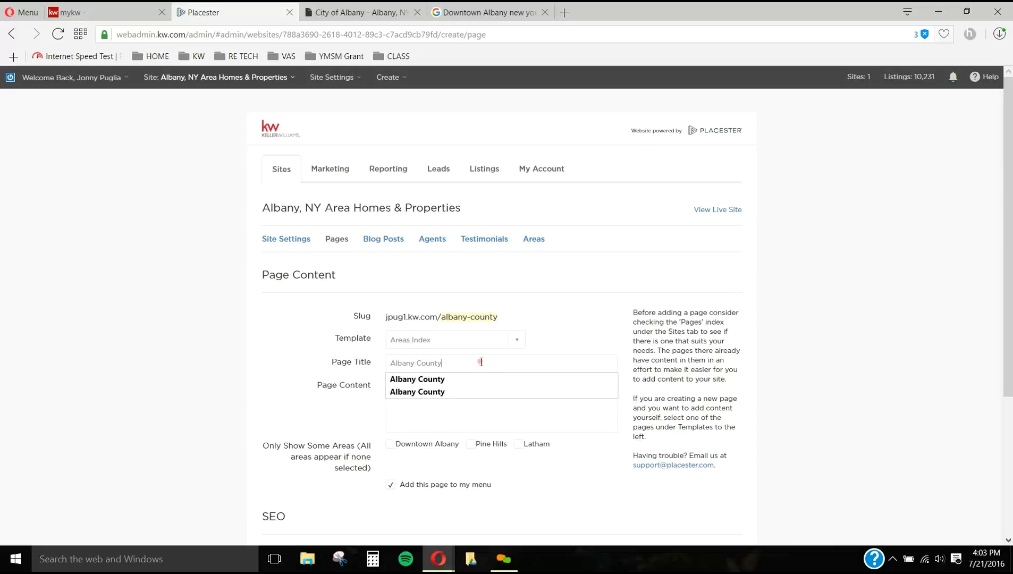
click(277, 426)
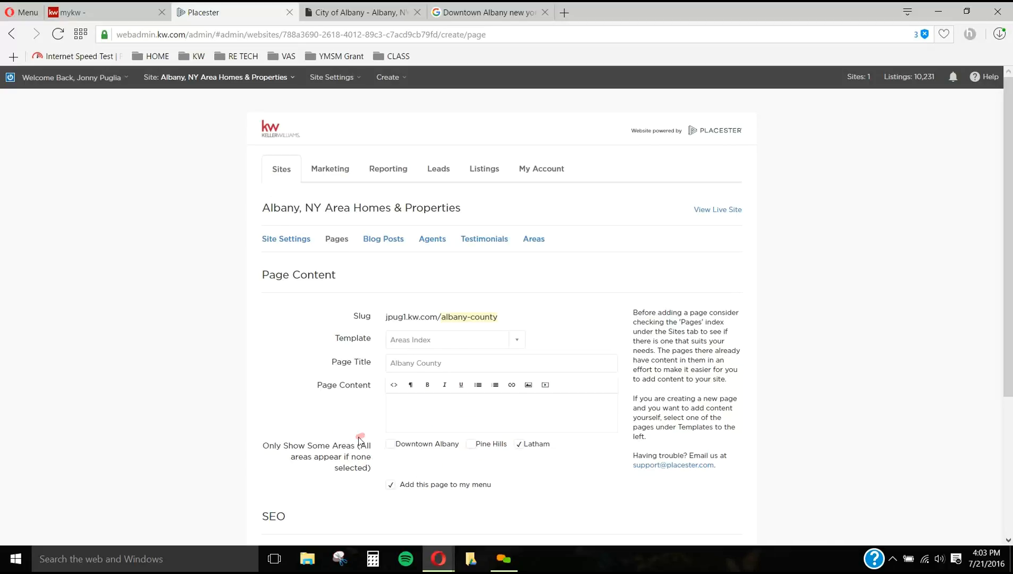
Step: Examine the live City of Albany page's intro text, area listings and menu entry against the unsaved Albany County page form
click(367, 12)
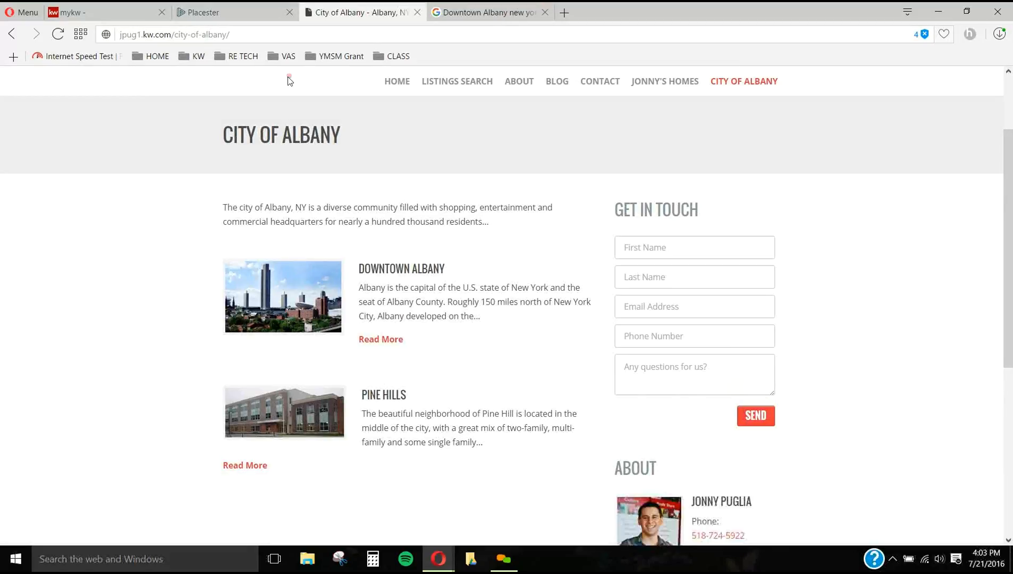
scroll(780, 250, up, 2)
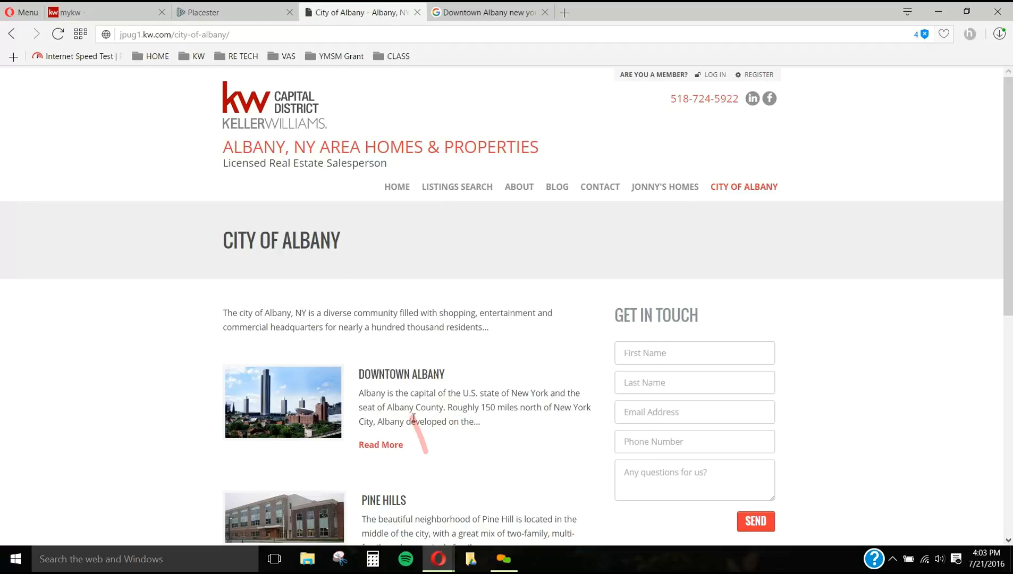
click(260, 17)
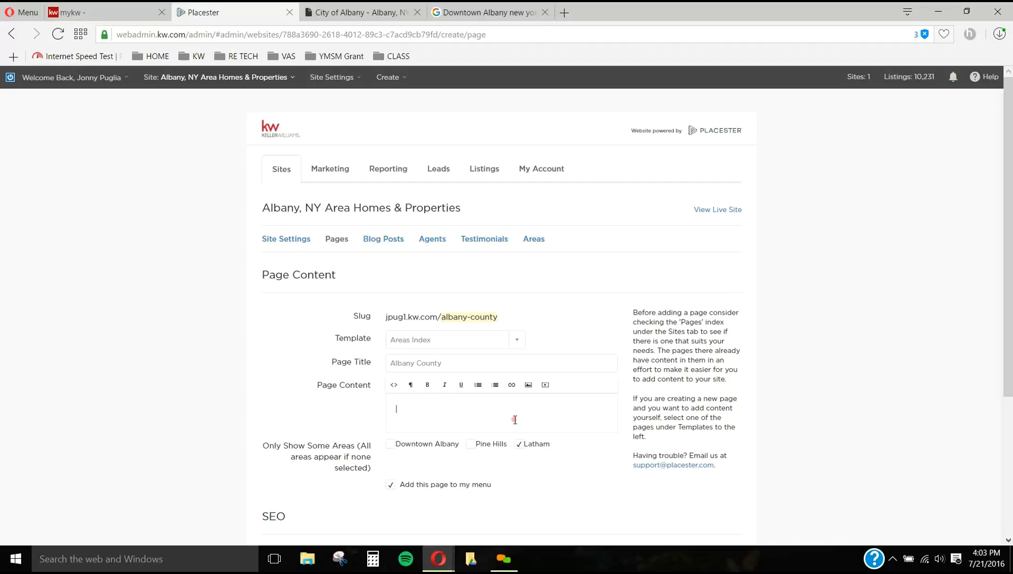
click(366, 11)
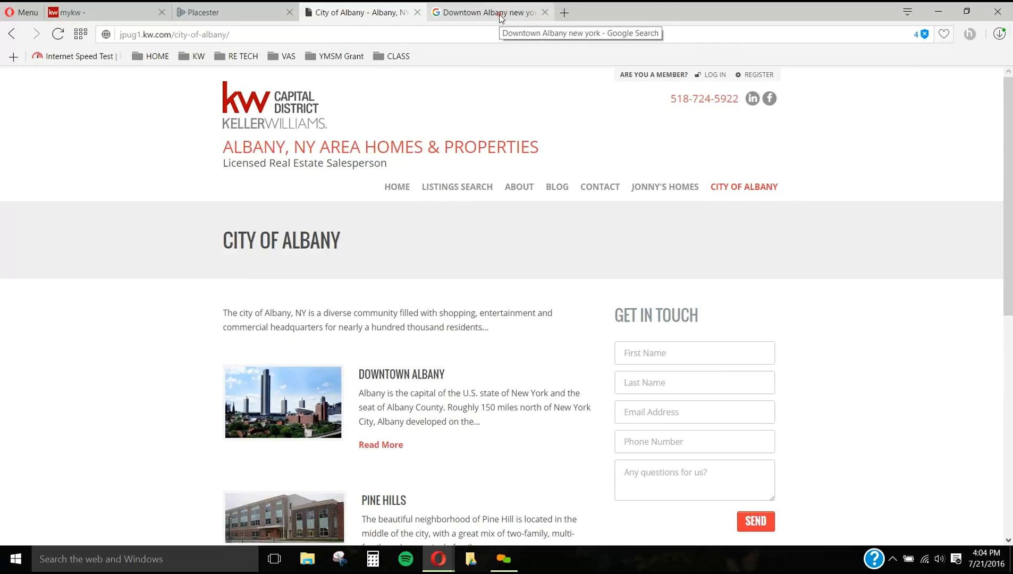
click(229, 13)
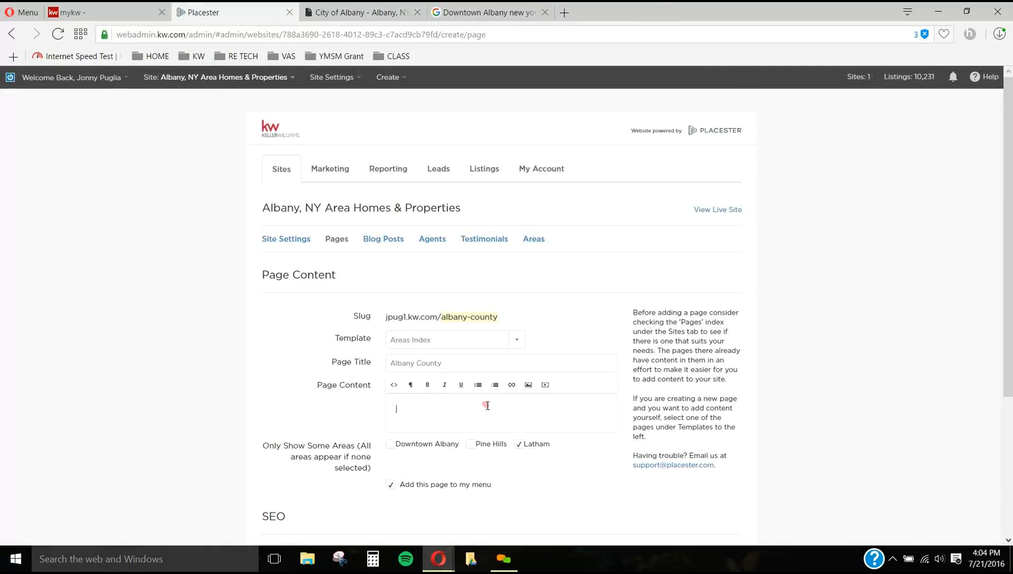
click(387, 407)
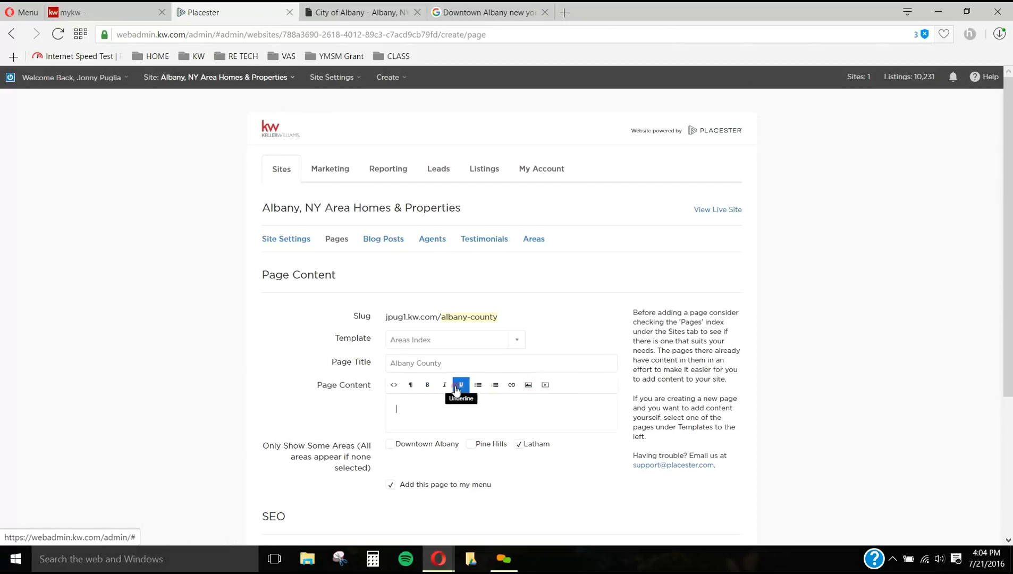
scroll(548, 367, down, 3)
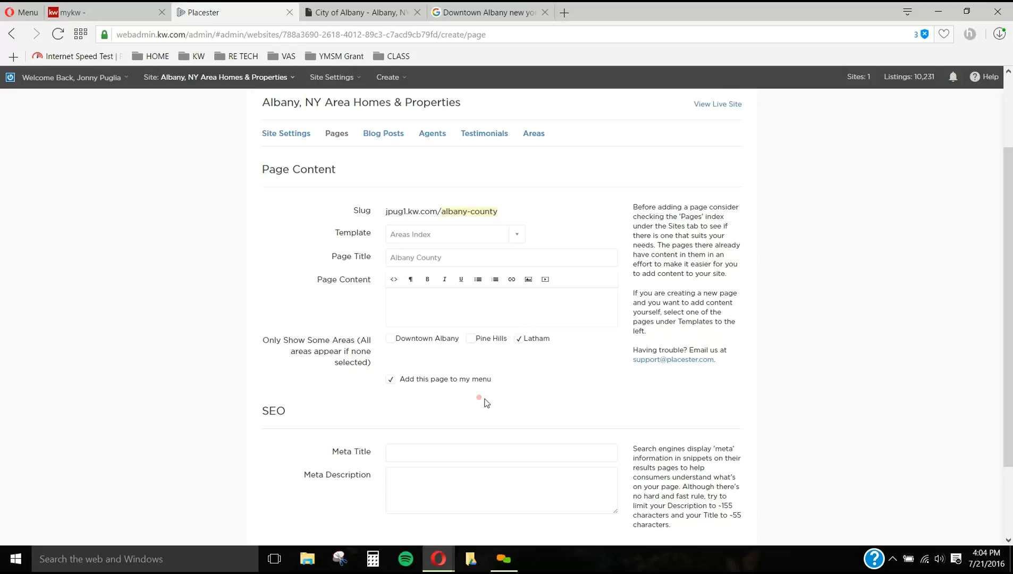
click(345, 12)
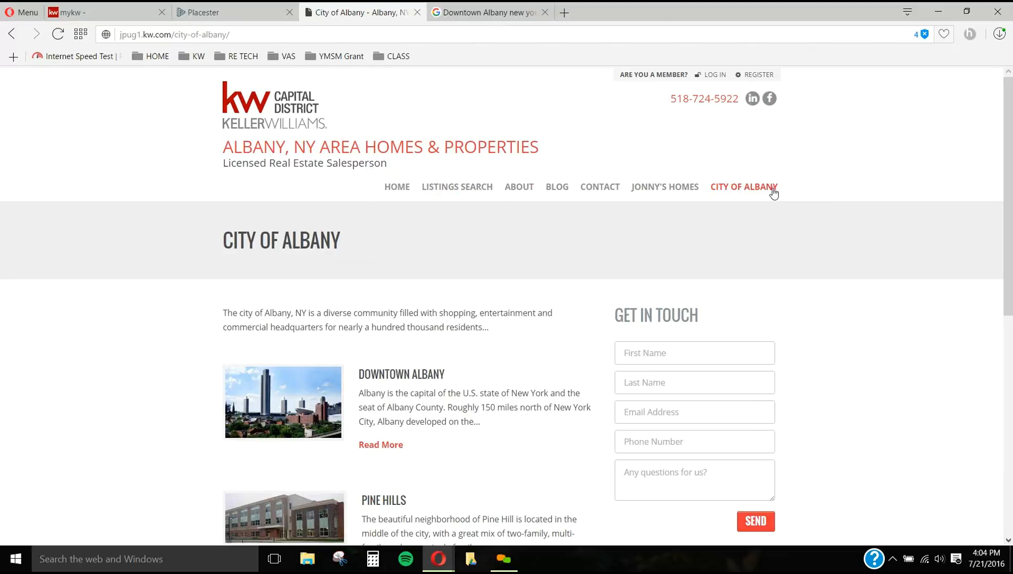
click(251, 12)
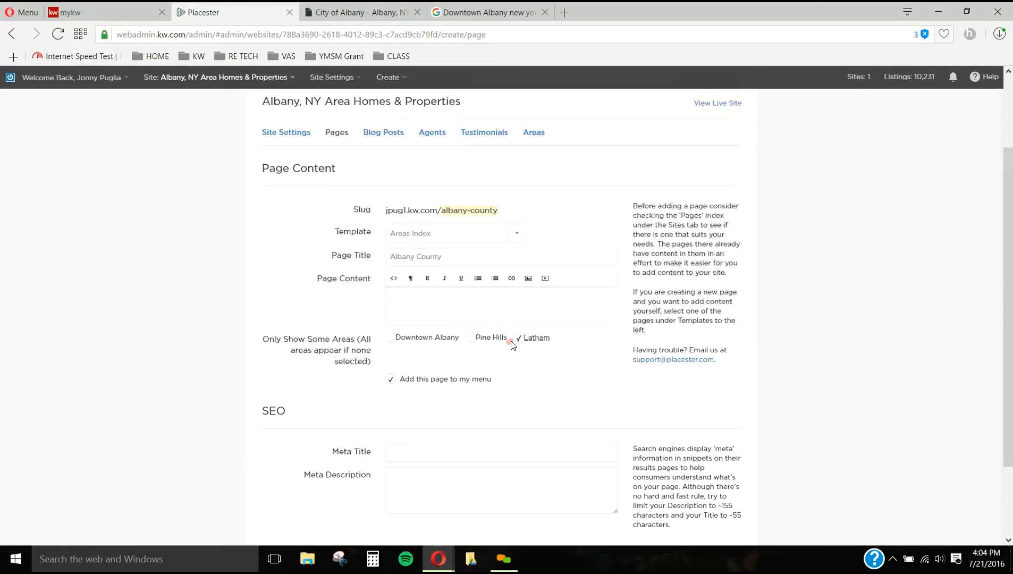
Step: Save the Albany County page with its content and meta fields left empty, and open the site menu for editing
scroll(515, 338, down, 1)
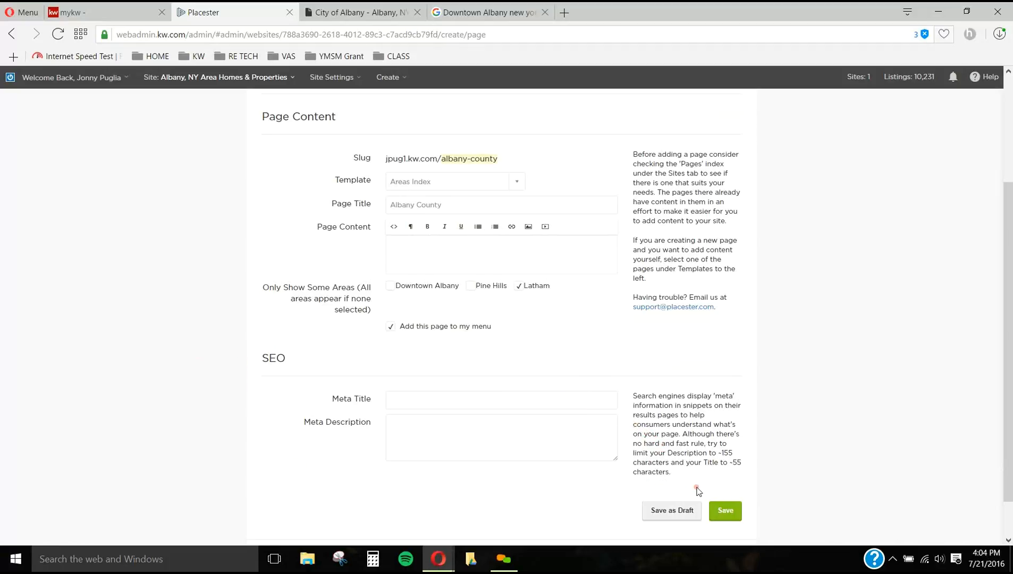
click(721, 512)
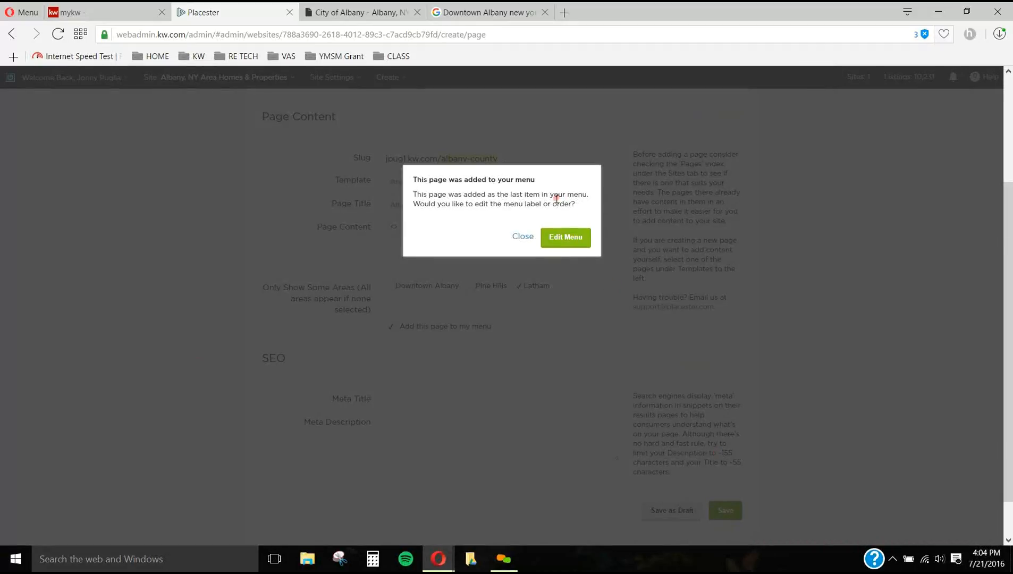
click(528, 236)
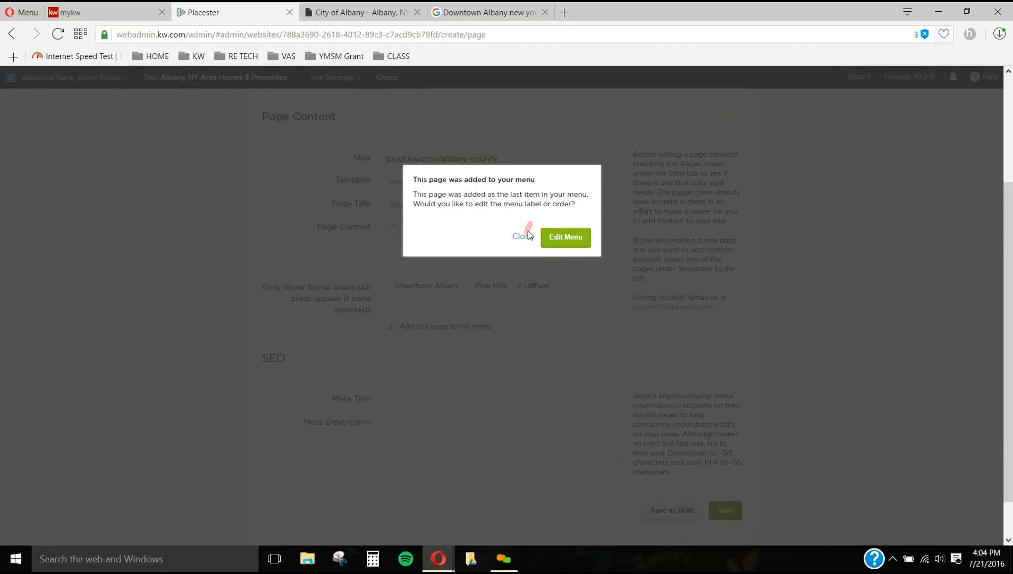
click(568, 237)
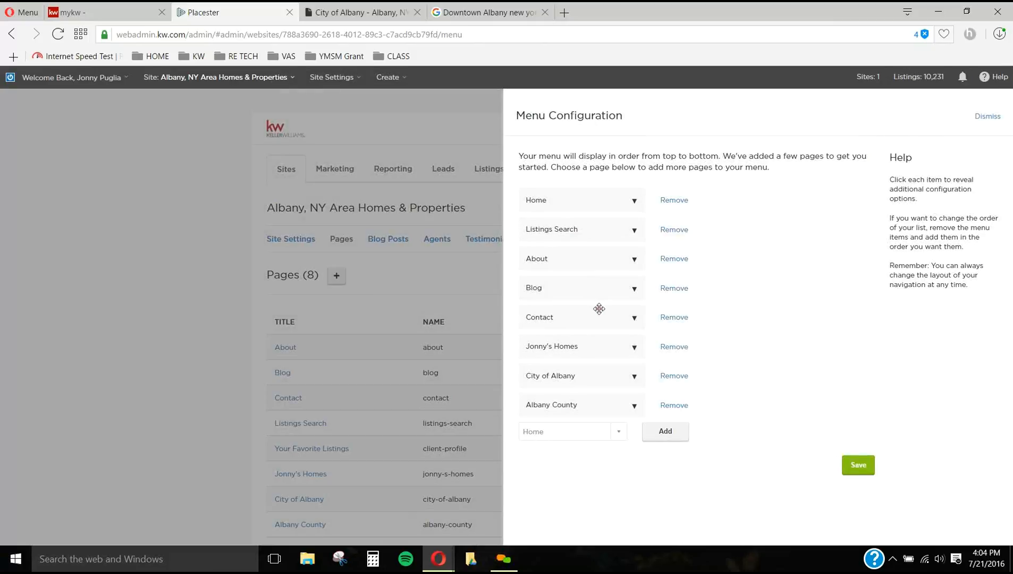
Step: Move Albany County to the first place in the site menu, ahead of Home, and save the menu
click(572, 358)
drag(581, 410, 592, 445)
drag(585, 407, 611, 347)
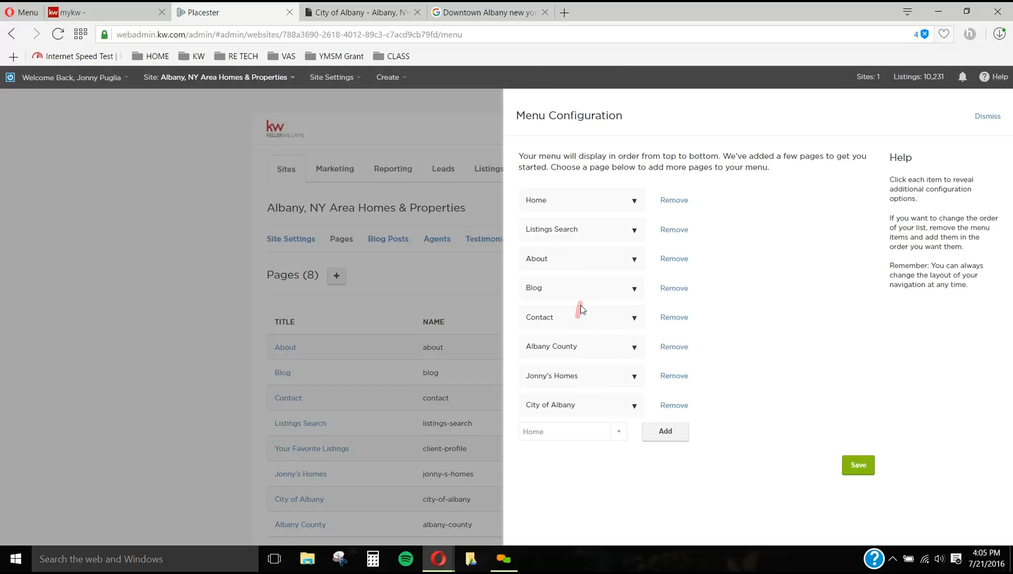
drag(579, 345, 590, 200)
click(858, 467)
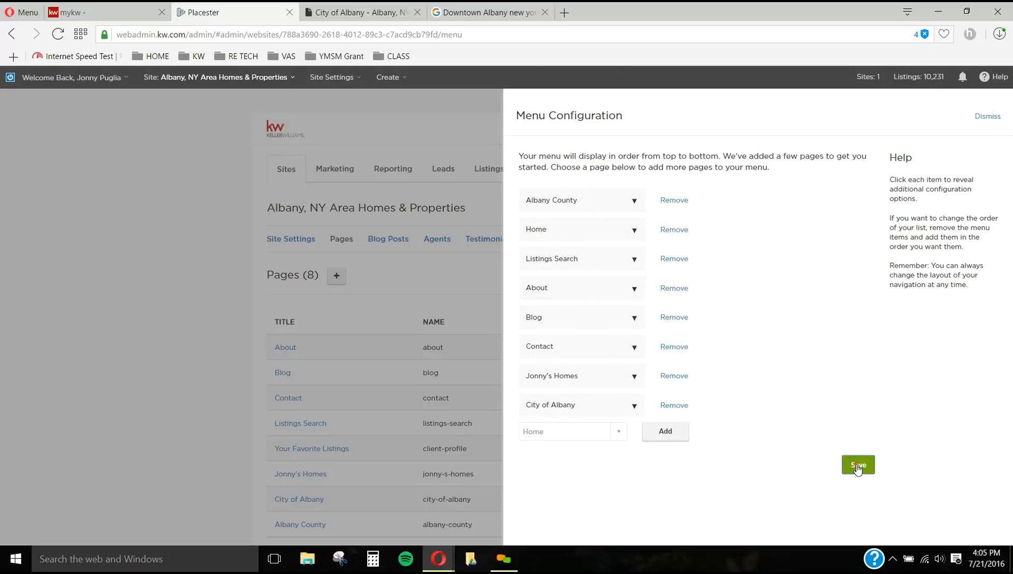
Step: Reload the live City of Albany page and examine the site's menu order and the page's area listings
click(327, 12)
click(58, 34)
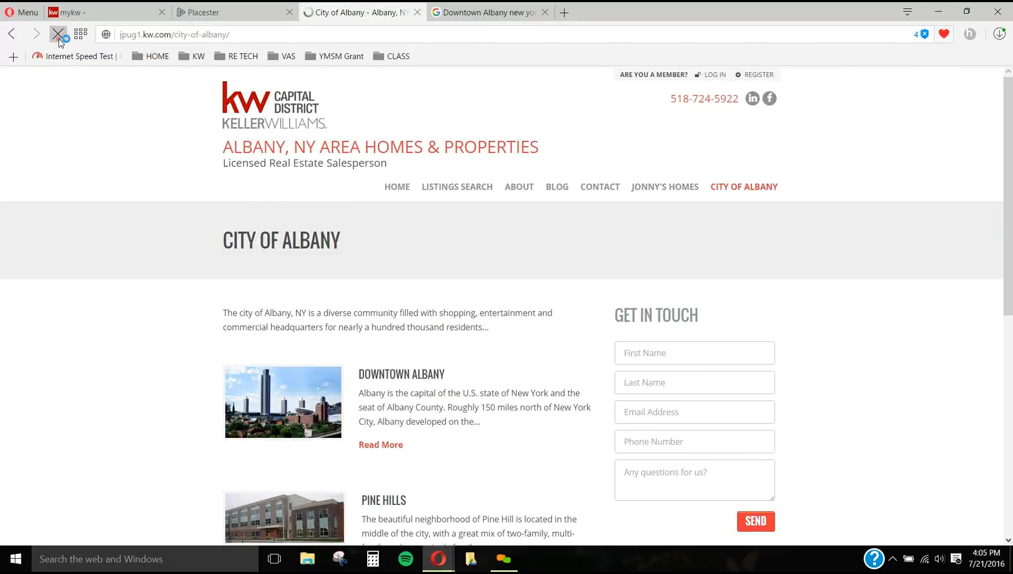
drag(12, 35, 42, 150)
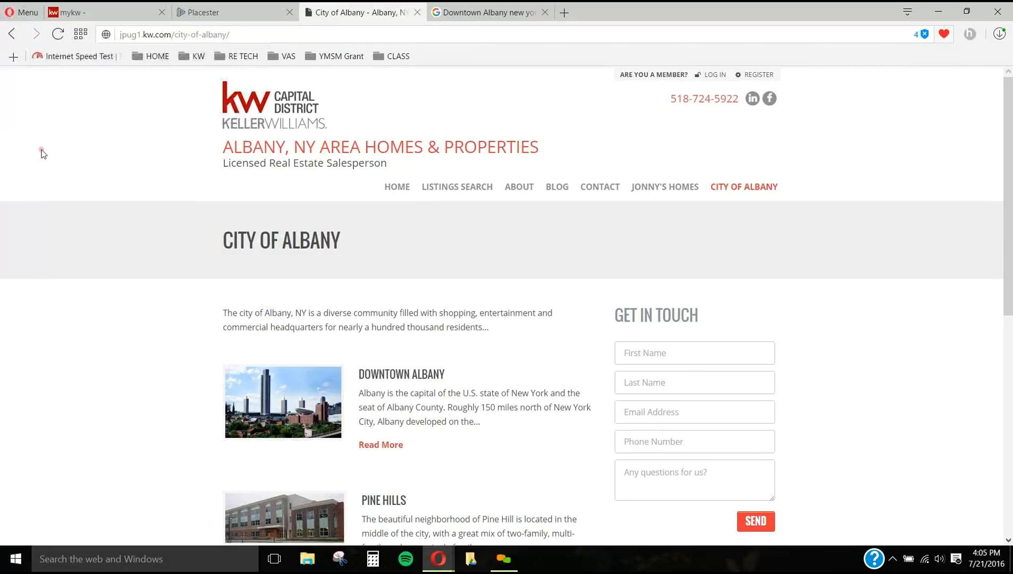
click(58, 34)
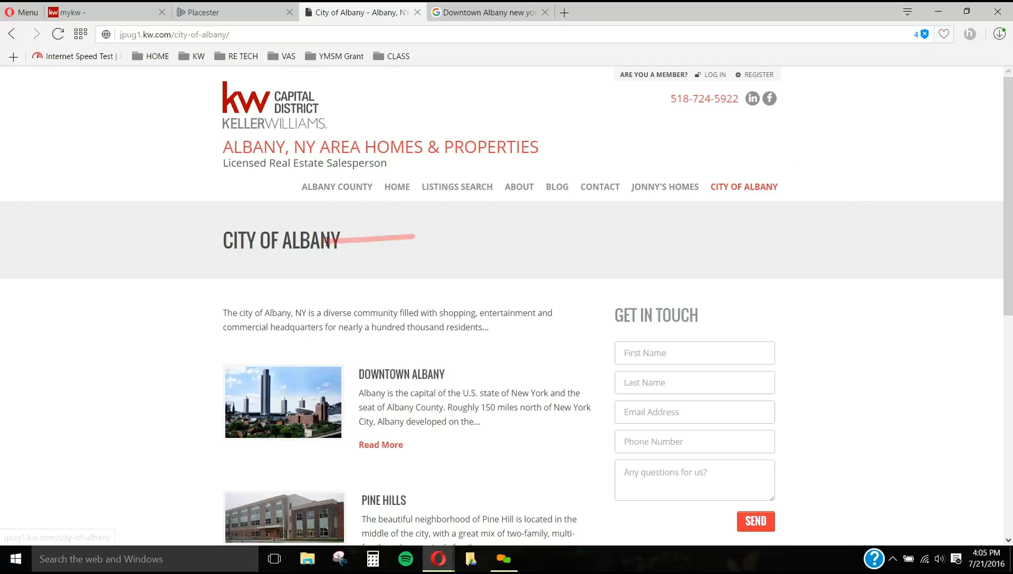
click(204, 12)
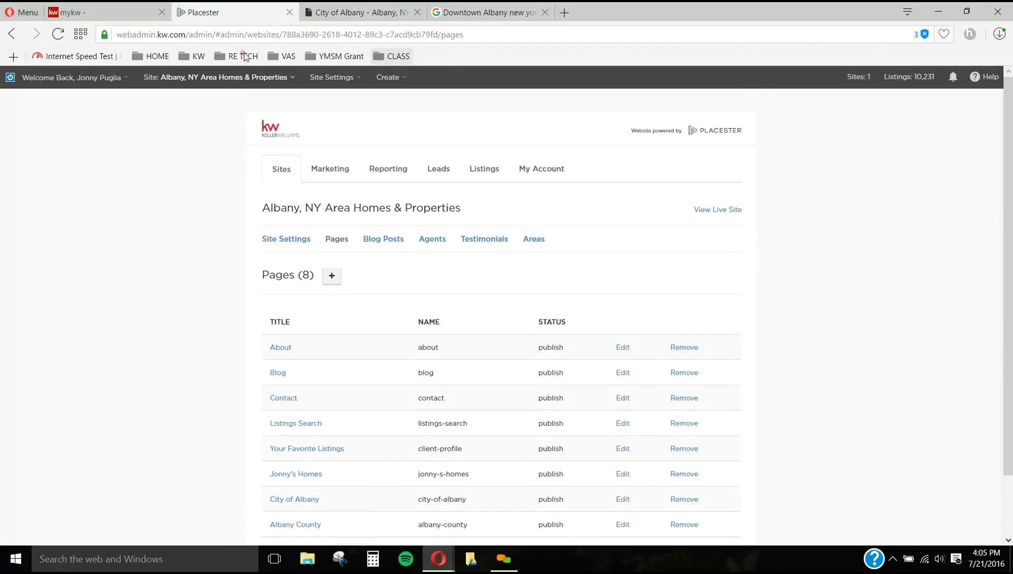
click(358, 15)
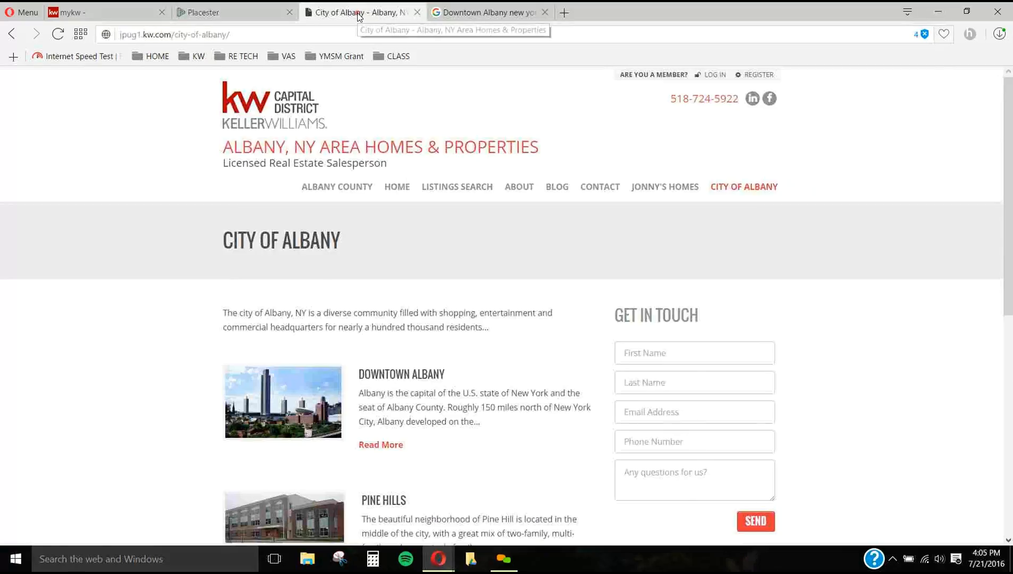
click(761, 193)
scroll(475, 342, down, 1)
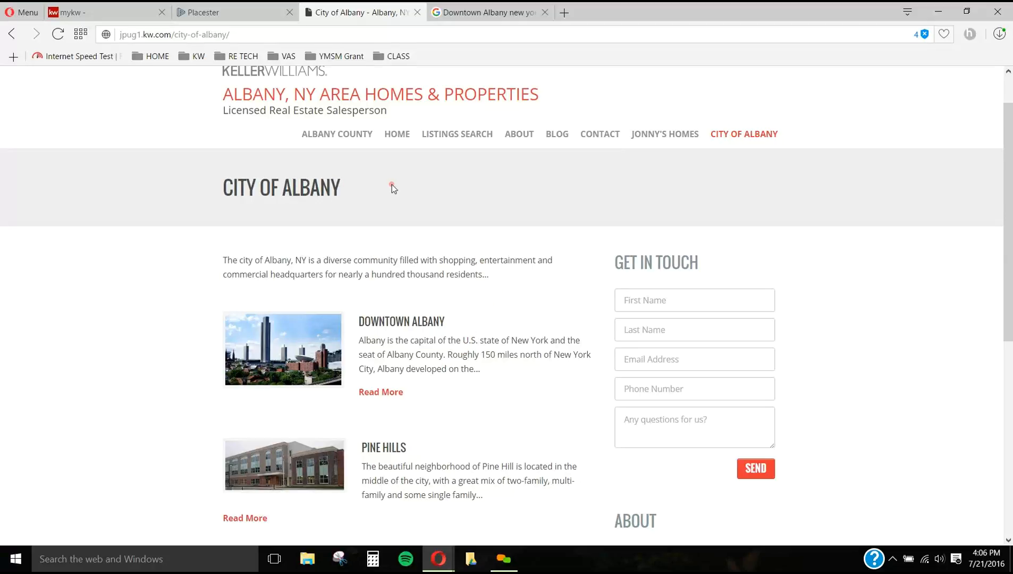
Step: Review the site's areas and pages lists and a blank new page form against the live City of Albany page
click(194, 16)
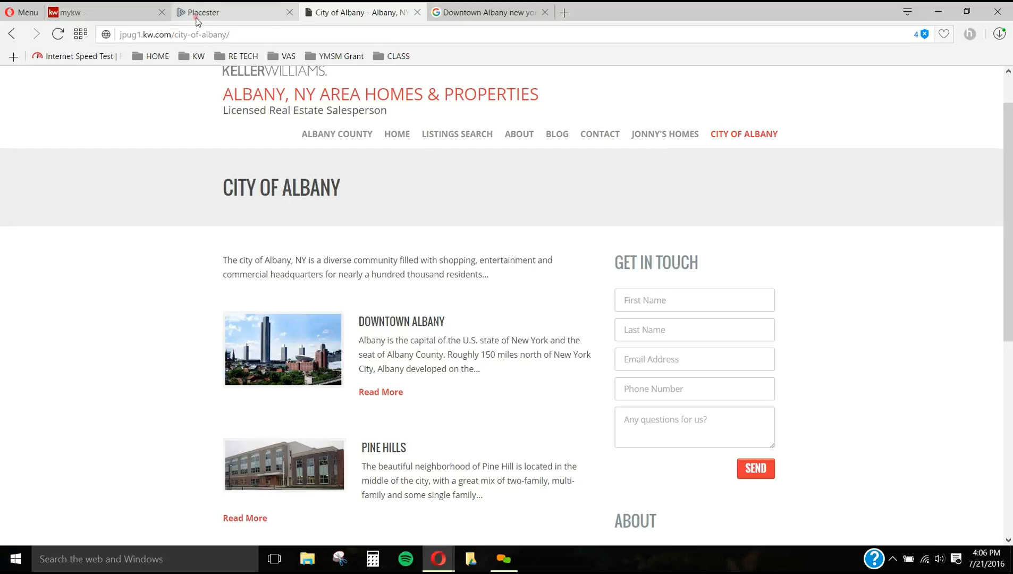
click(534, 241)
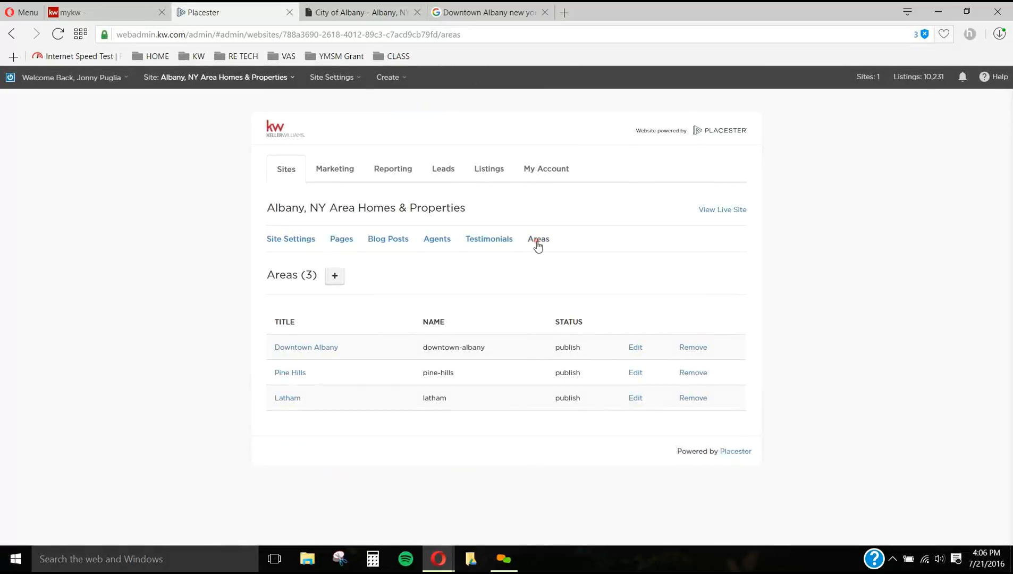
click(342, 240)
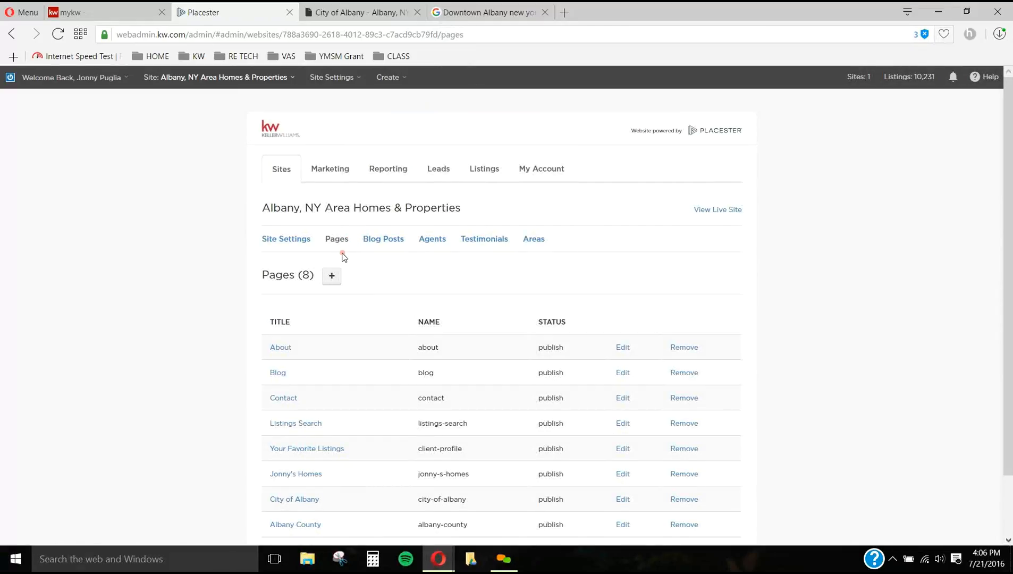
click(327, 281)
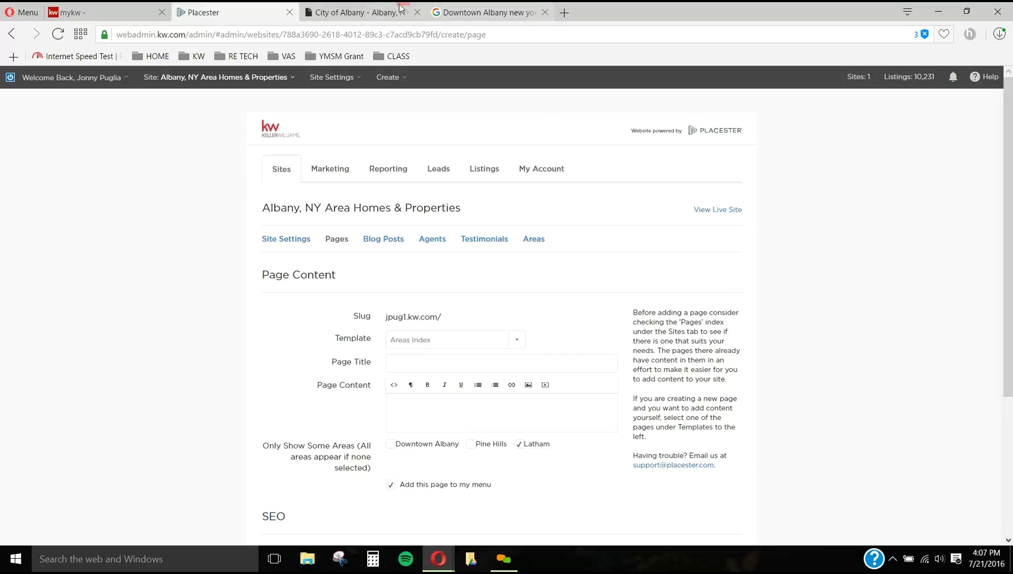
click(365, 13)
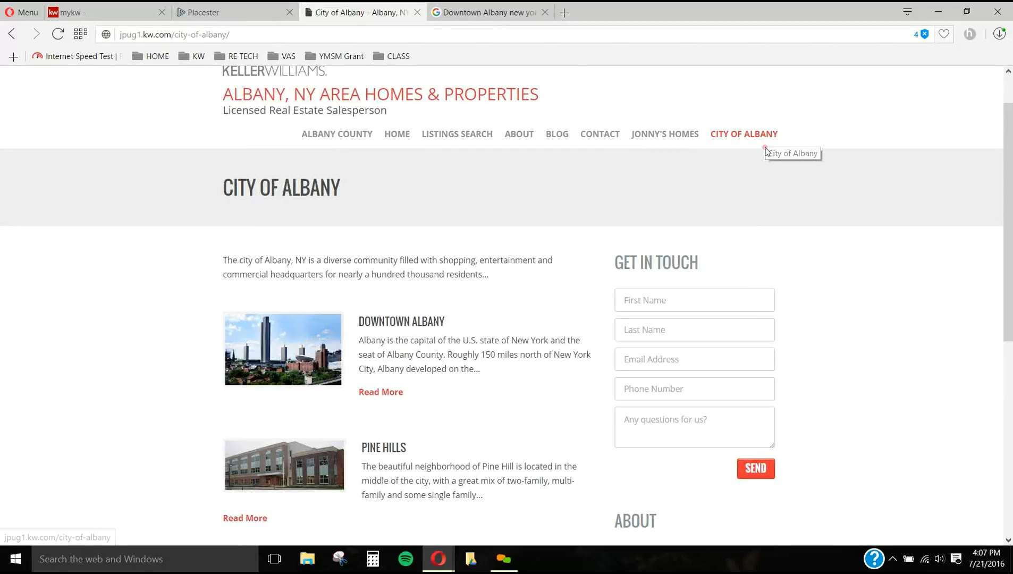